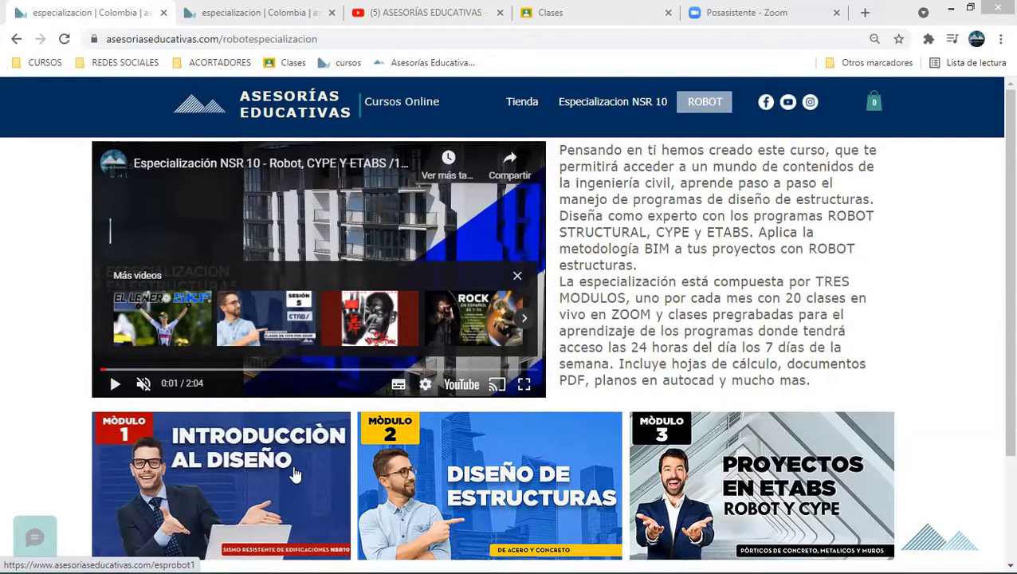
Step: Browse the Module 1 course page and YouTube tabs, ending on the Google Classroom class list
left_click(302, 18)
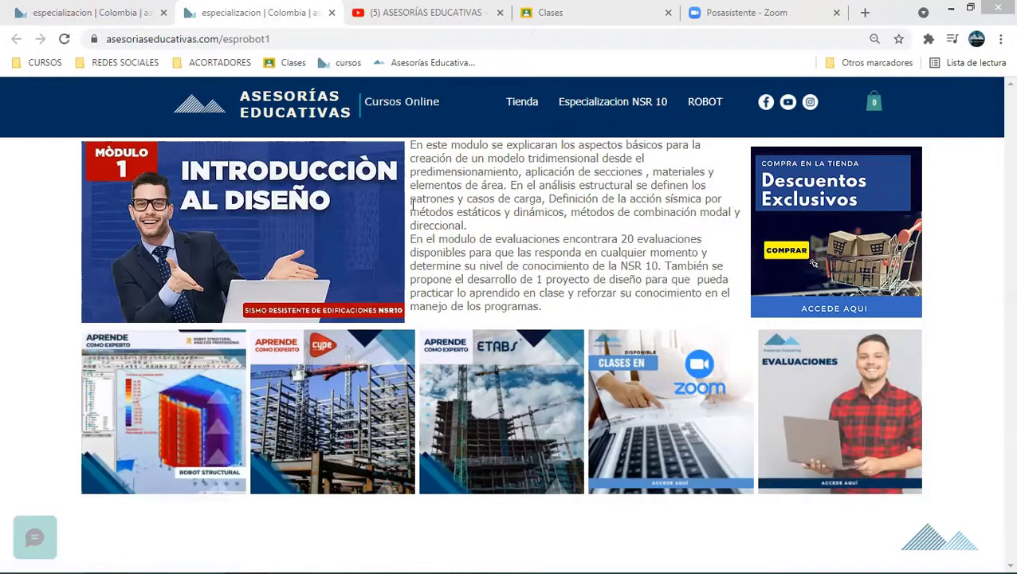
left_click(583, 10)
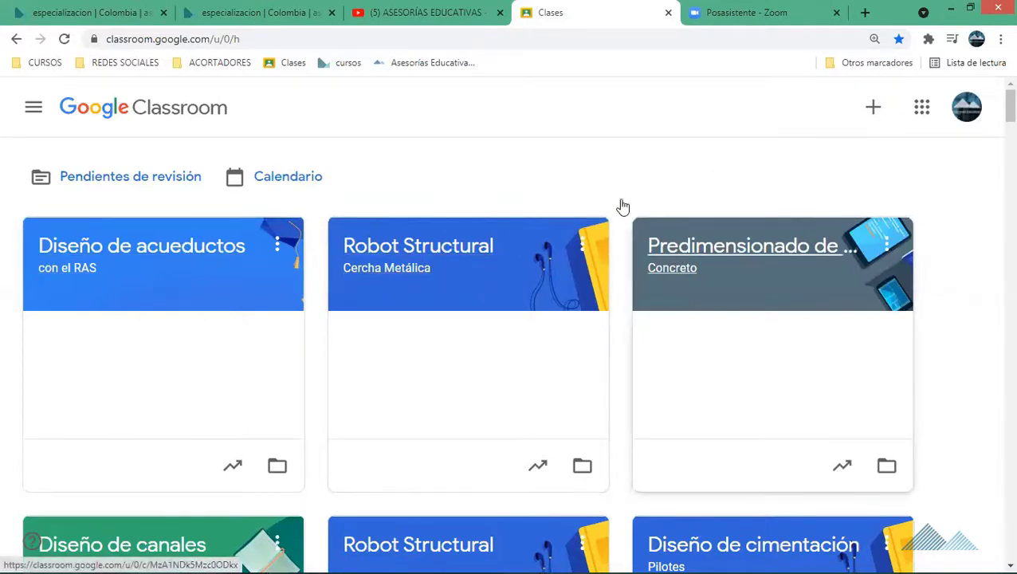
left_click(409, 10)
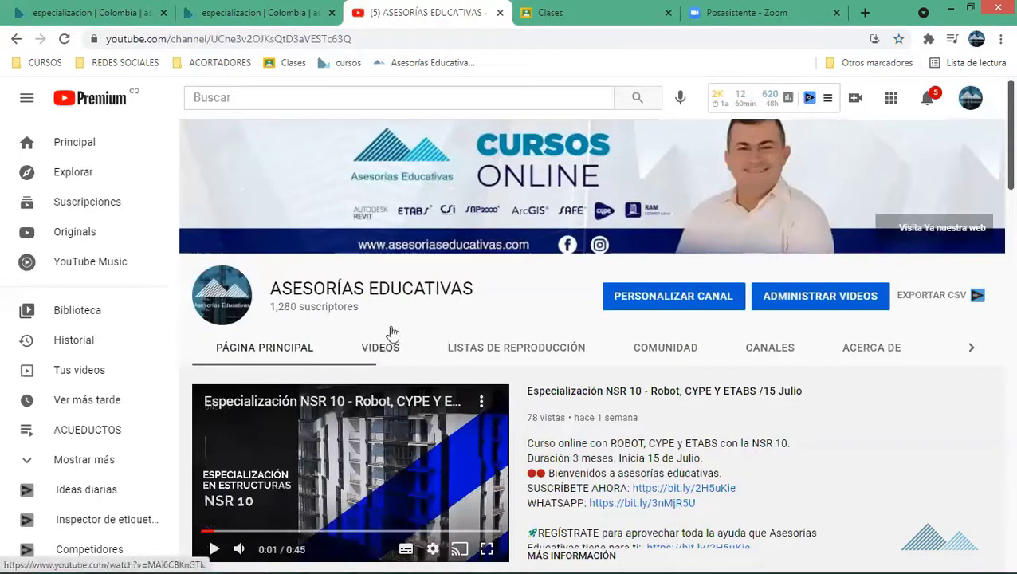
left_click(236, 10)
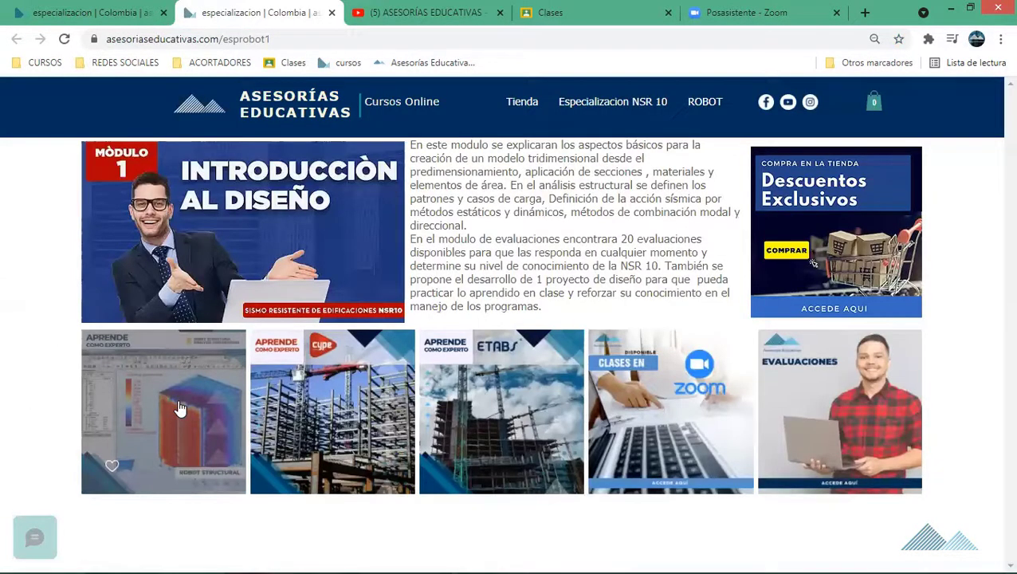
left_click(583, 9)
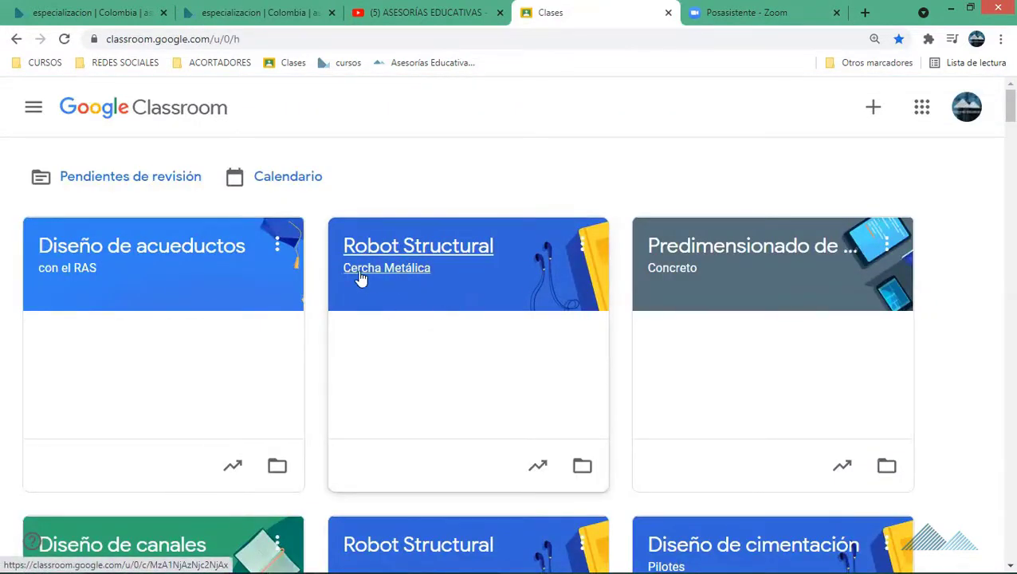
Step: Open the Robot Structural class's Trabajo en clase page and expand Biblioteca del curso to view its files
left_click(417, 255)
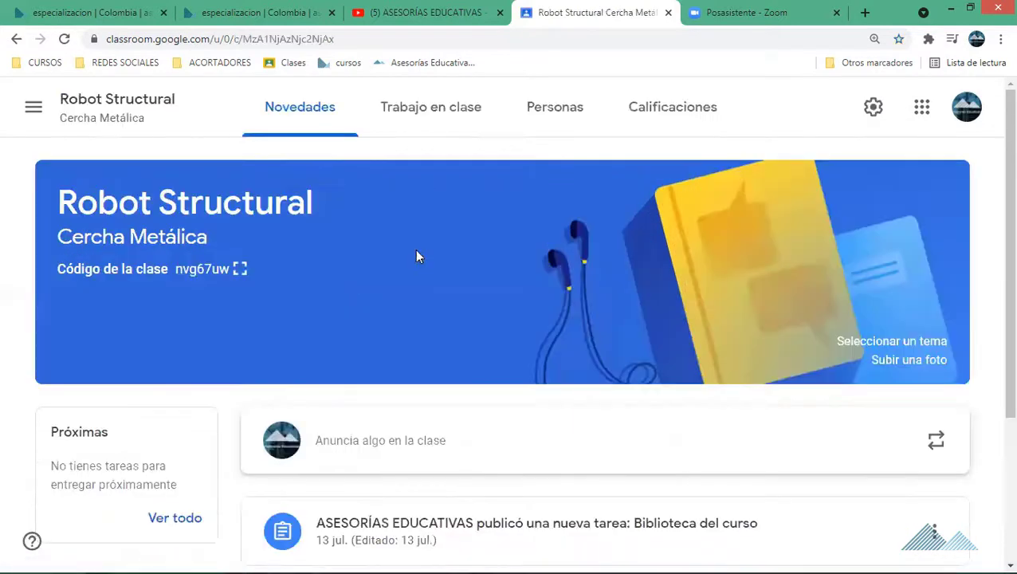
left_click(447, 125)
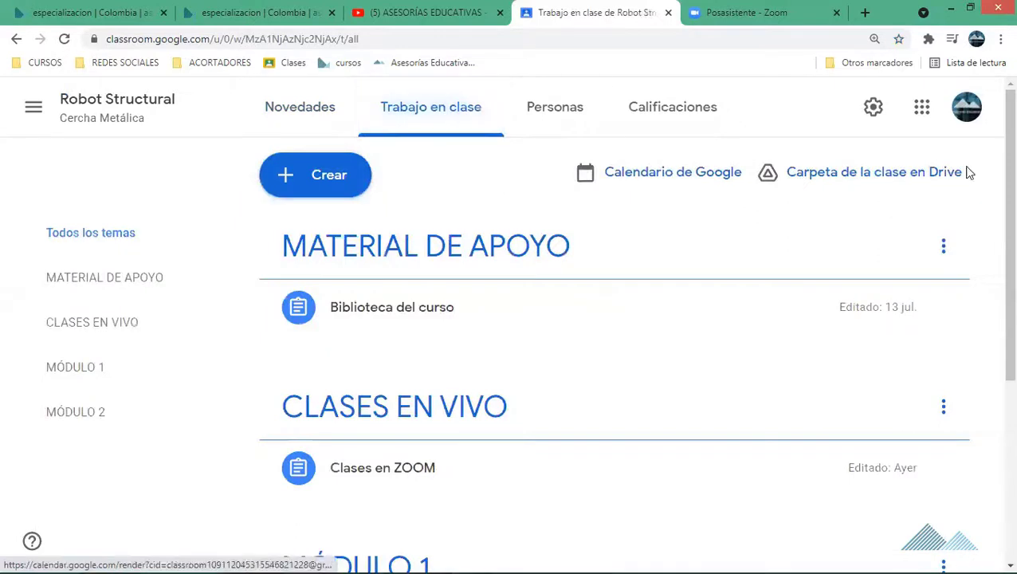
scroll(994, 185, "down", 1)
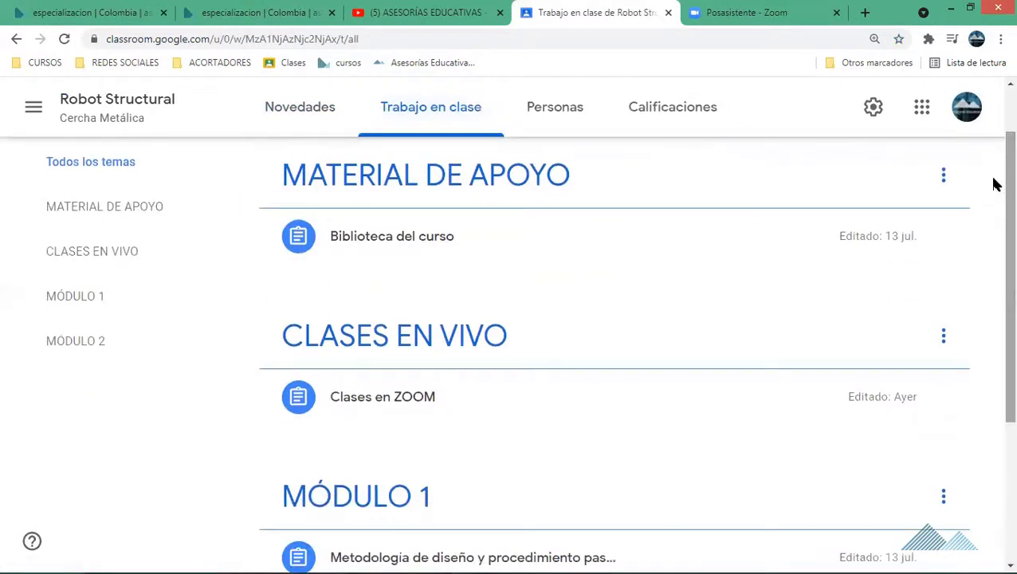
left_click(610, 238)
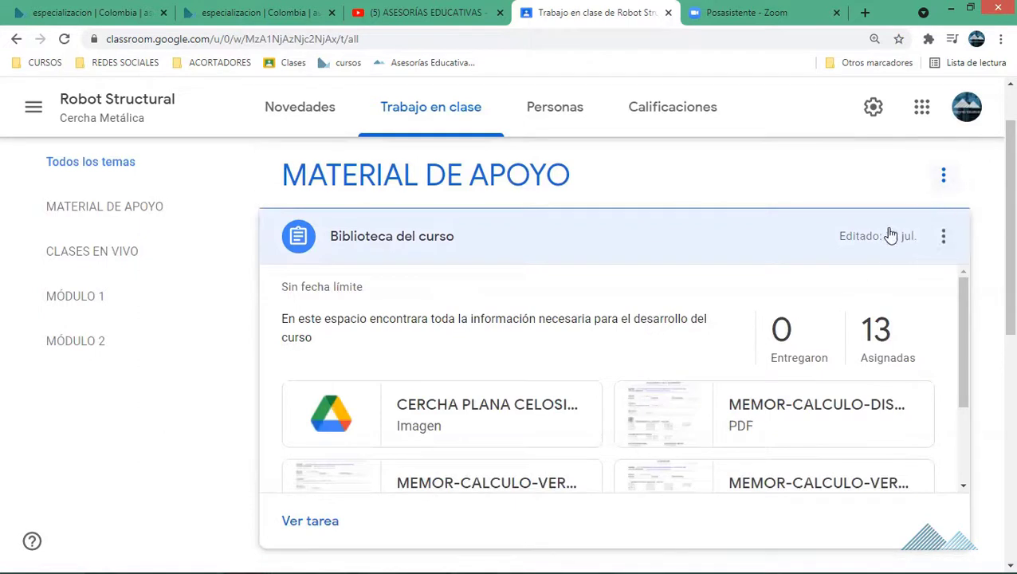
scroll(995, 243, "down", 1)
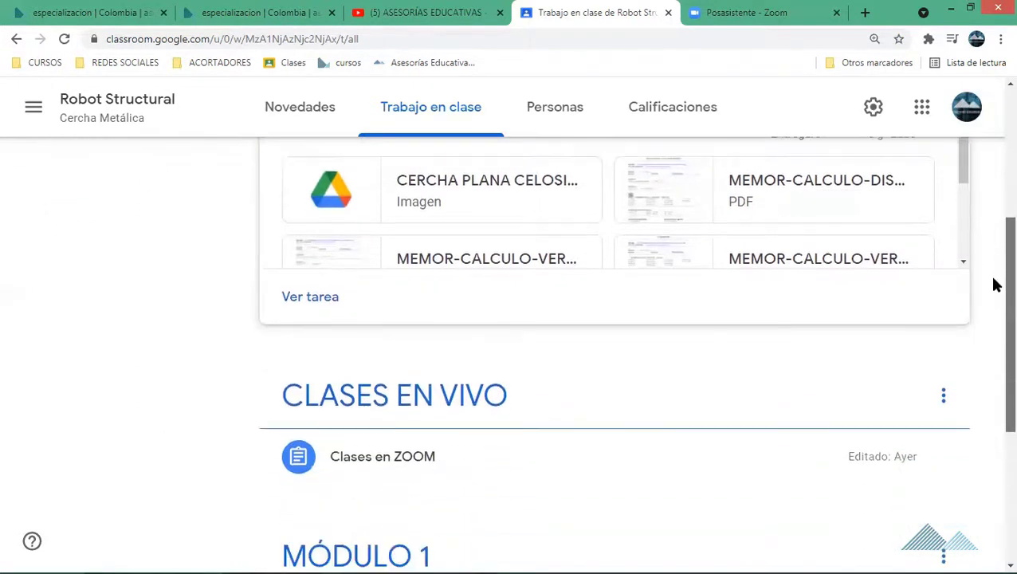
scroll(993, 327, "down", 1)
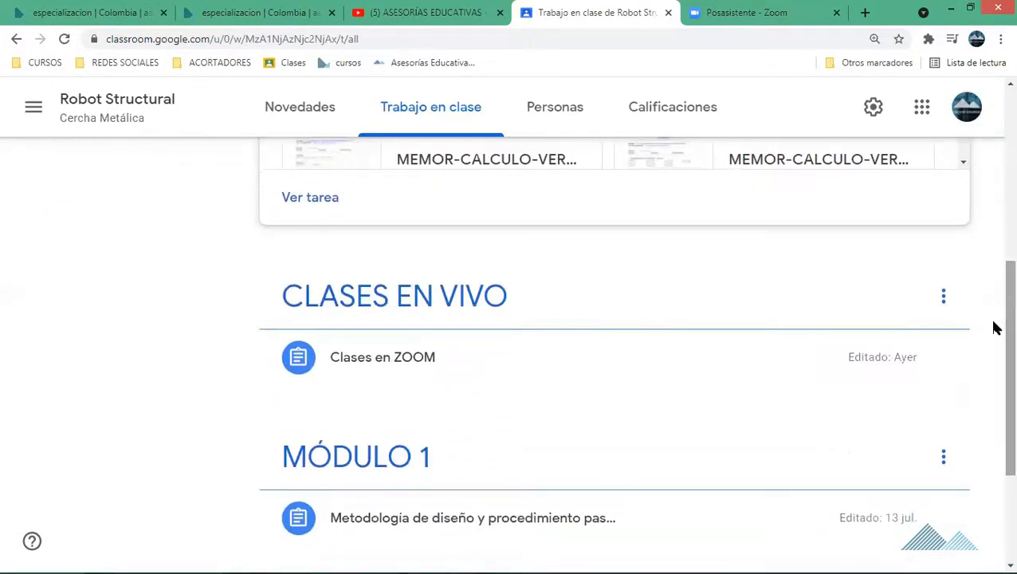
scroll(995, 343, "down", 1)
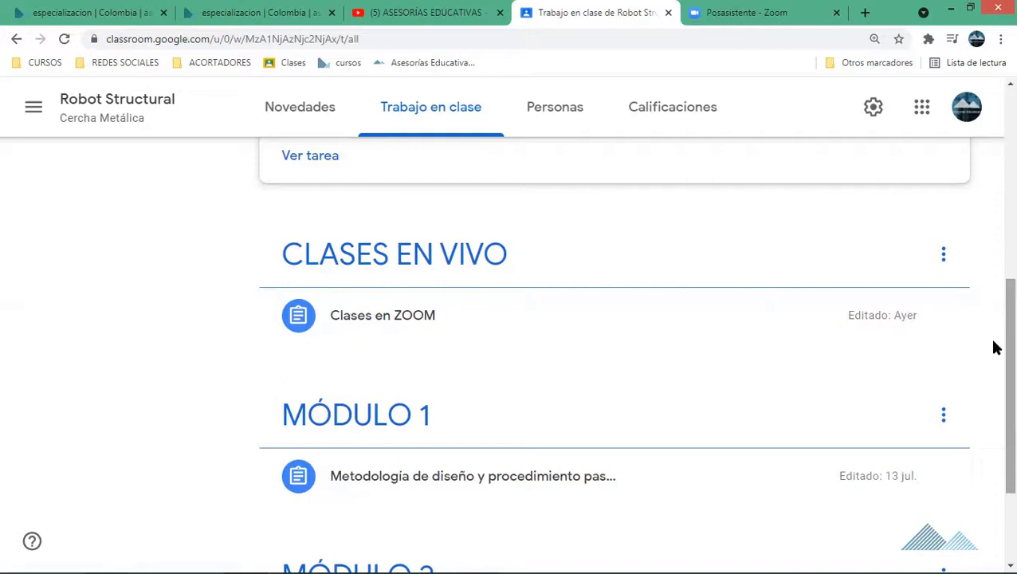
scroll(994, 348, "down", 1)
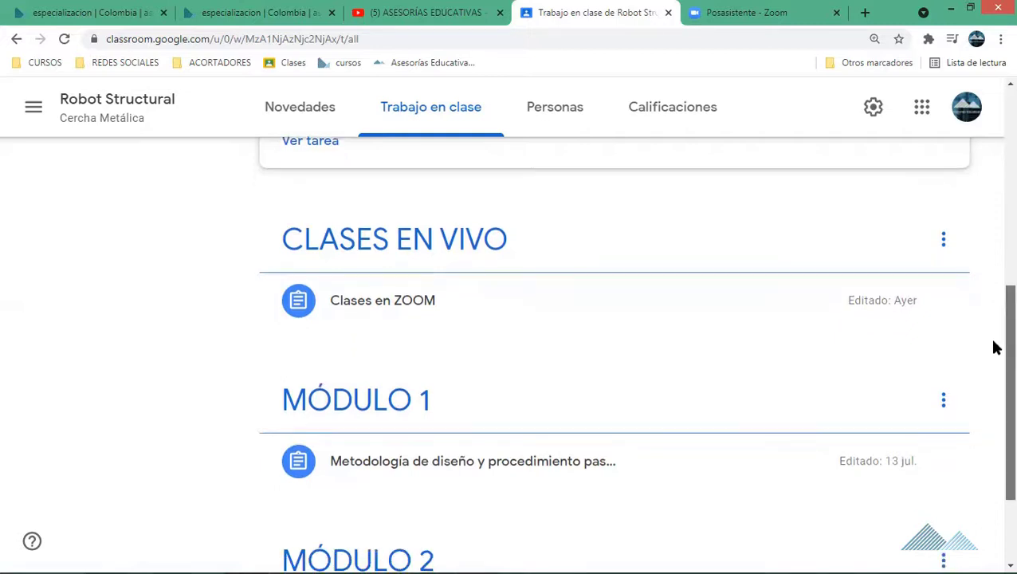
Step: Expand the Clases en ZOOM post under CLASES EN VIVO and scroll through the recorded sessions
left_click(685, 298)
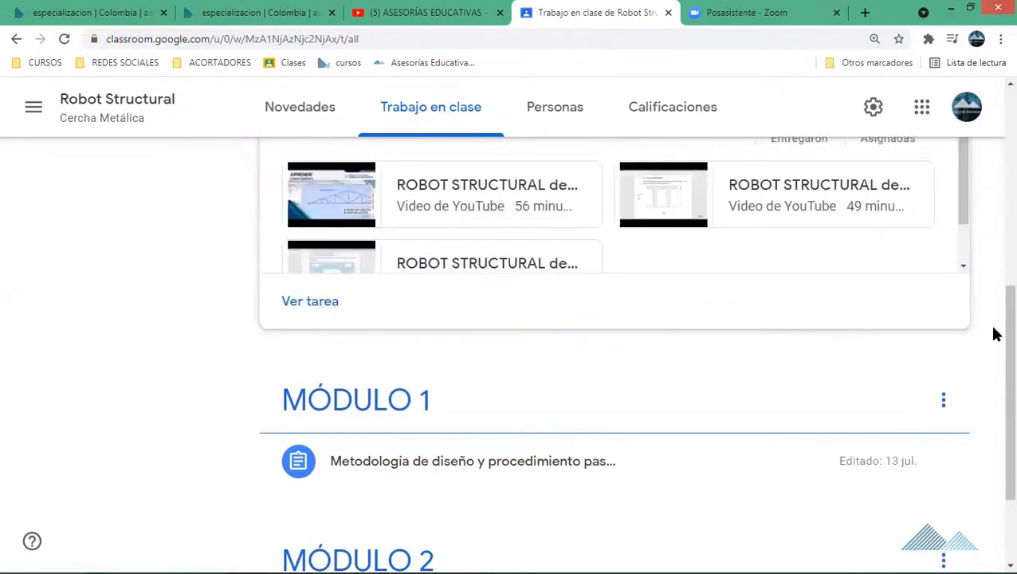
scroll(994, 335, "up", 1)
scroll(992, 291, "up", 1)
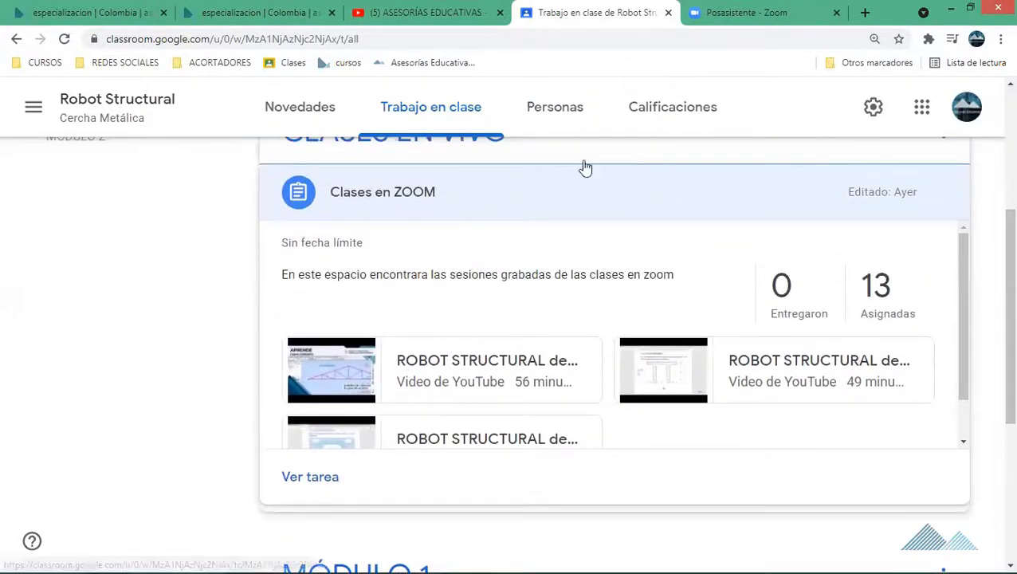
scroll(993, 303, "down", 1)
scroll(995, 351, "down", 2)
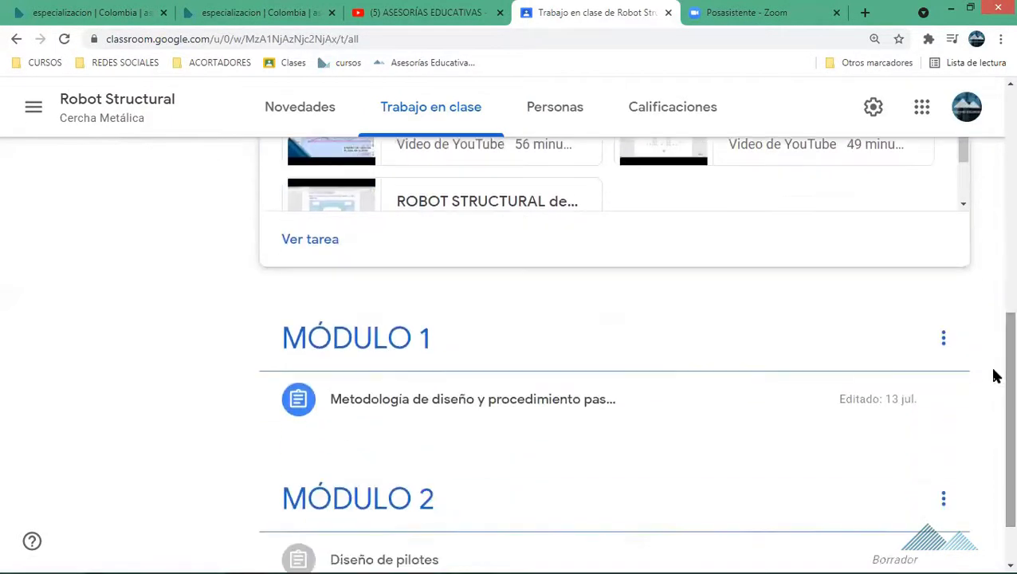
mouse_move(535, 398)
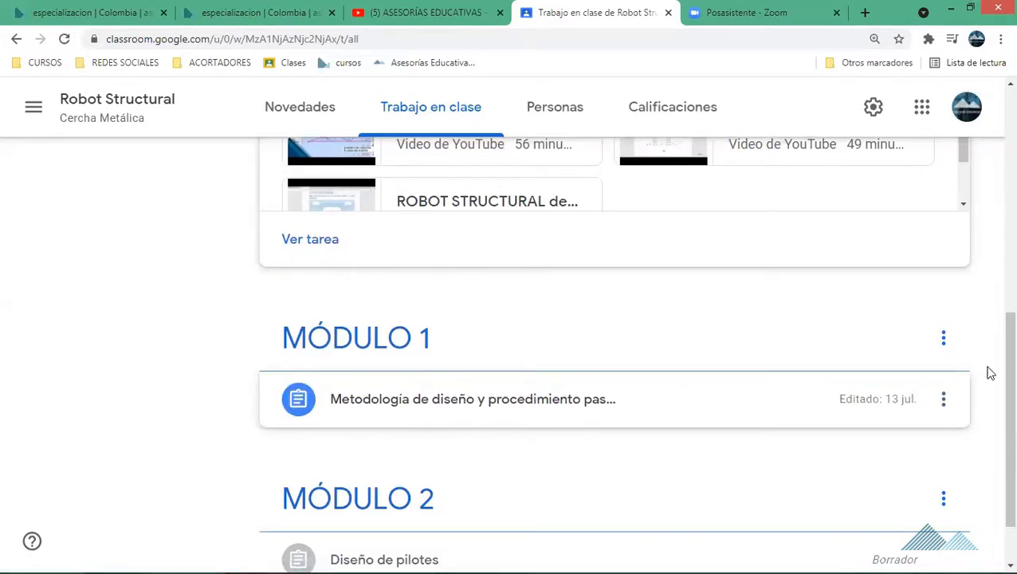
scroll(993, 374, "down", 1)
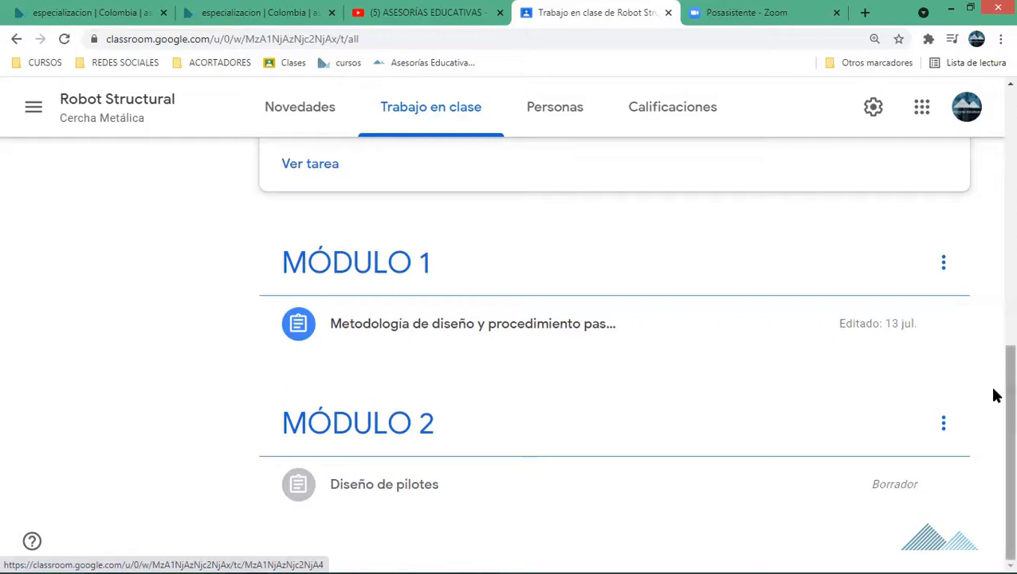
scroll(995, 388, "up", 2)
scroll(995, 314, "up", 1)
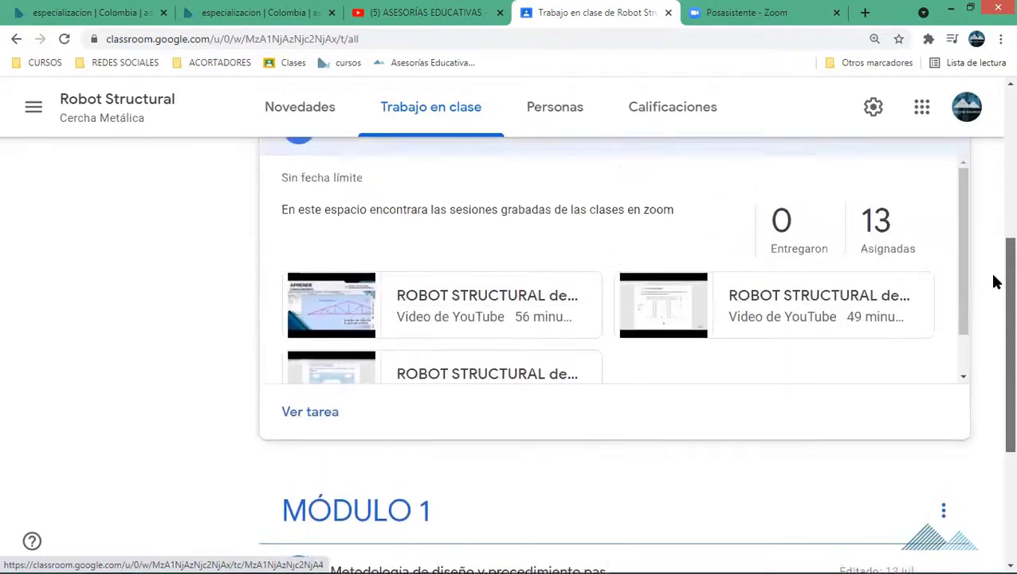
scroll(995, 306, "down", 1)
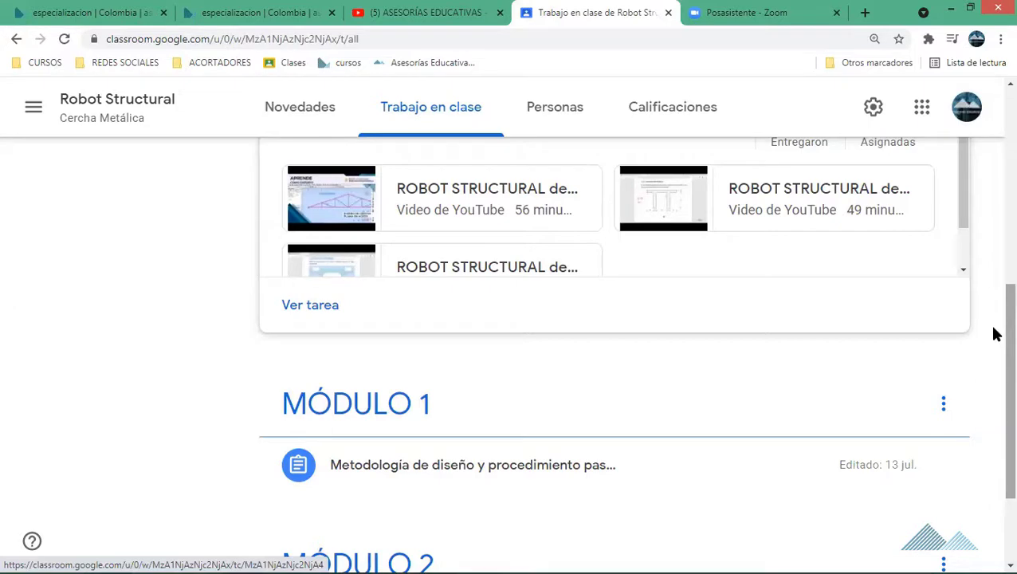
scroll(995, 335, "up", 2)
scroll(992, 261, "up", 3)
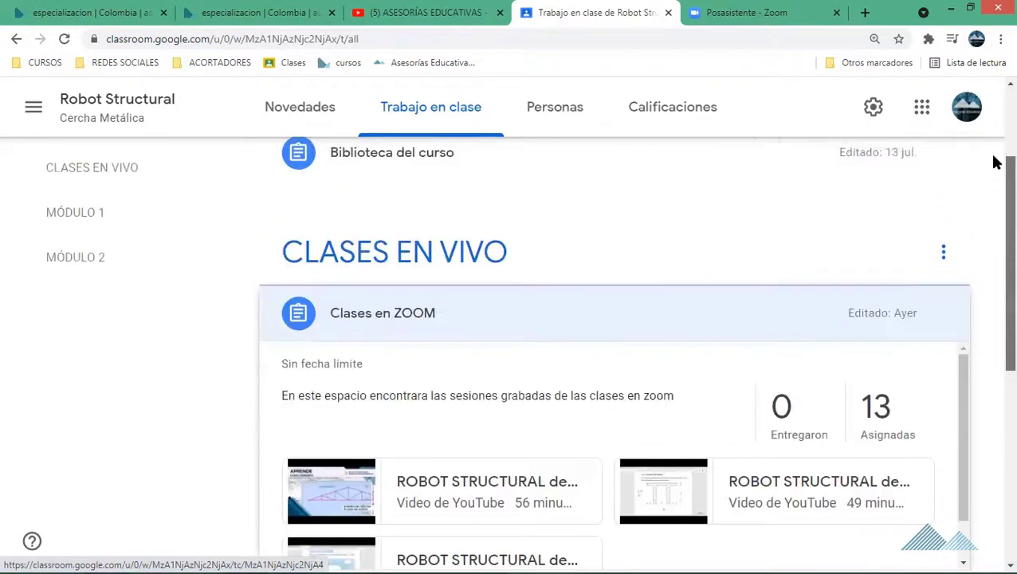
scroll(994, 159, "up", 1)
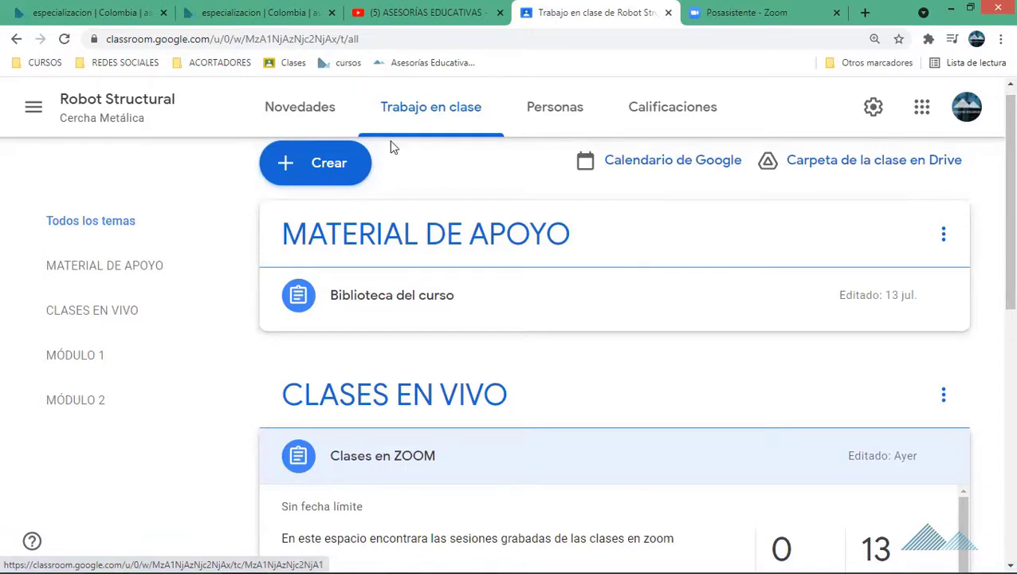
left_click(276, 16)
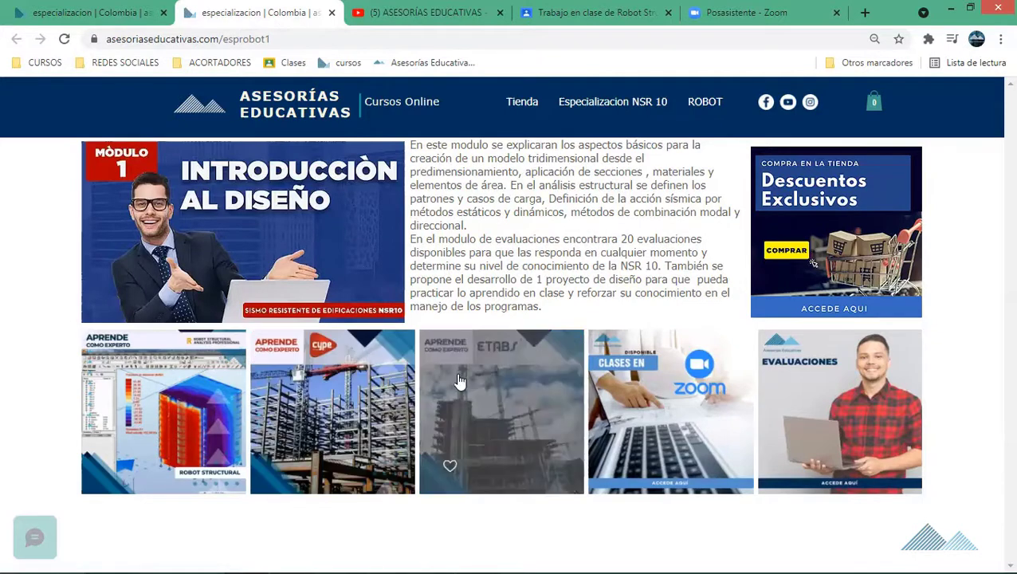
mouse_move(333, 411)
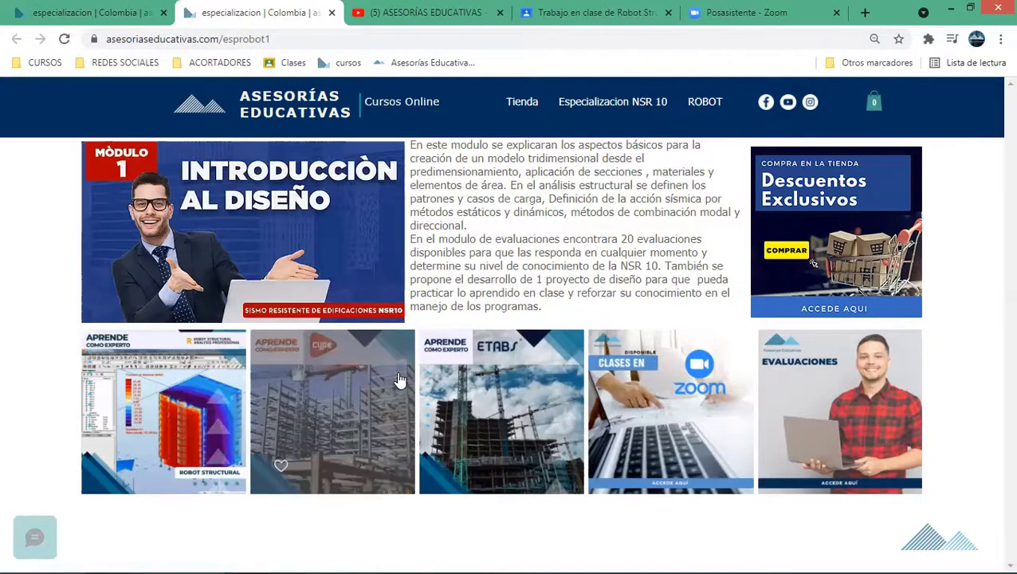
left_click(586, 12)
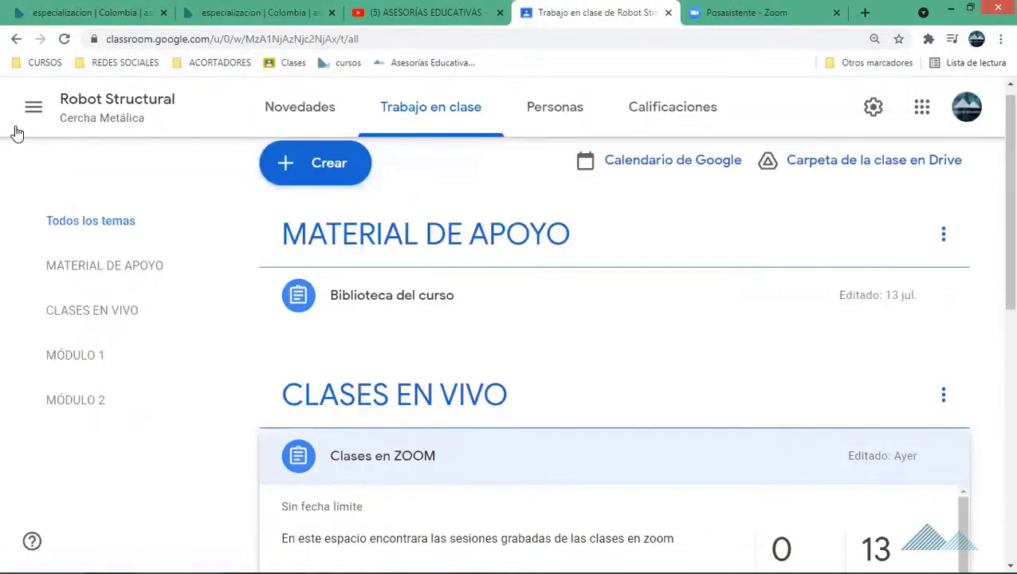
Step: Return to the Classroom class list and scroll down through all the enrolled class cards
left_click(33, 107)
left_click(111, 118)
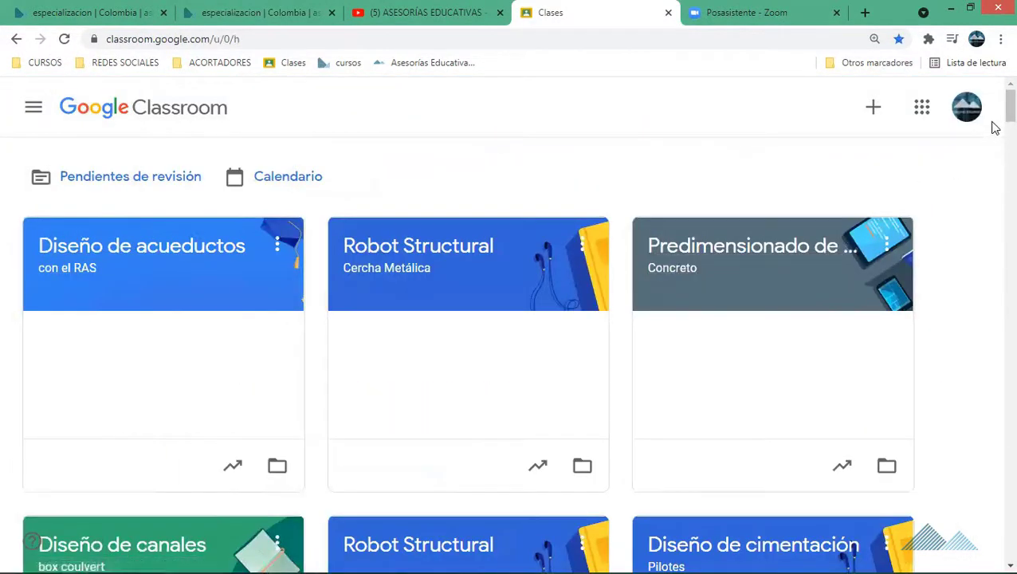
scroll(992, 159, "down", 3)
scroll(993, 170, "down", 5)
scroll(994, 191, "down", 3)
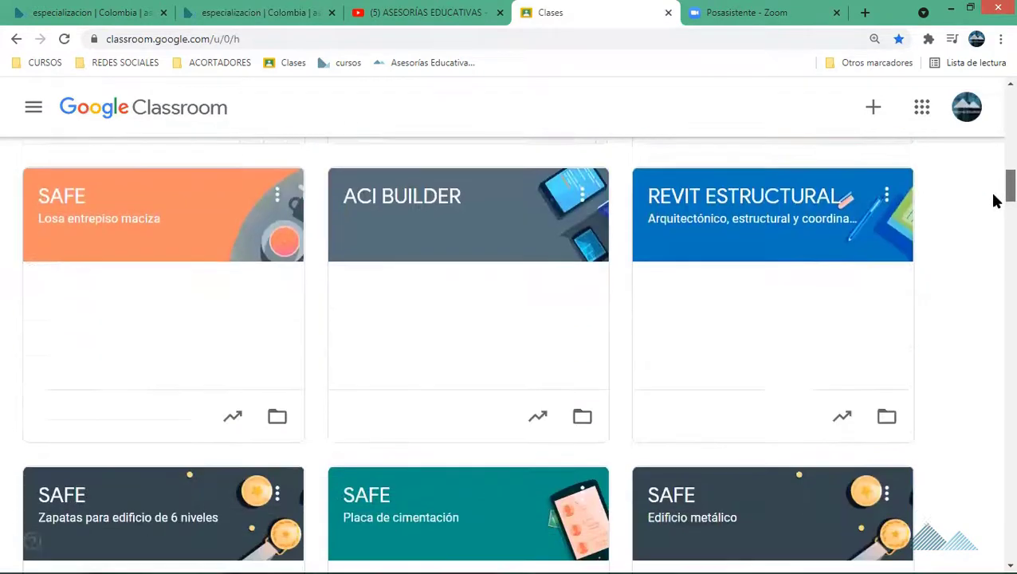
scroll(994, 204, "down", 4)
scroll(994, 231, "down", 3)
scroll(994, 249, "down", 3)
scroll(994, 259, "down", 4)
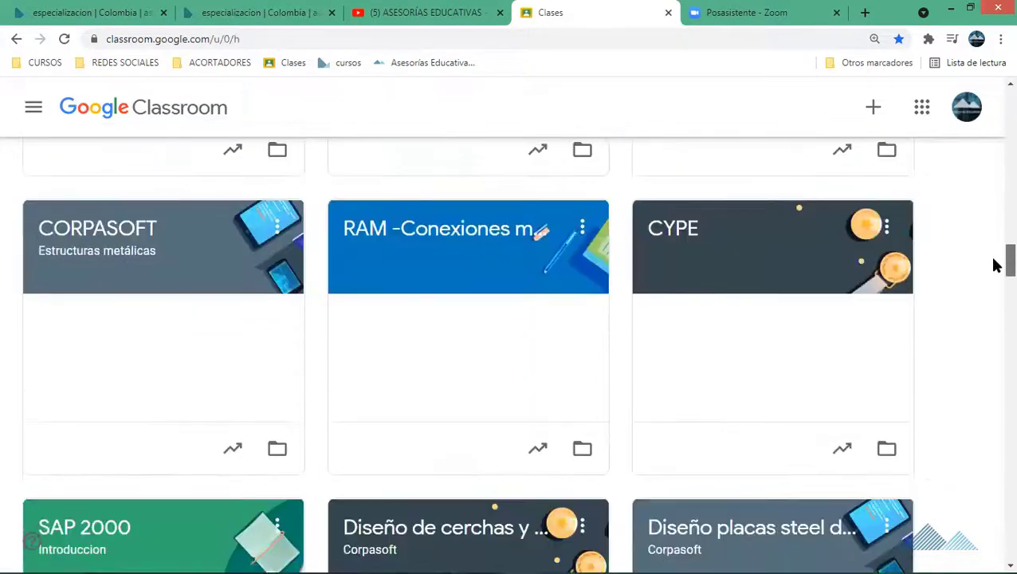
scroll(994, 266, "down", 1)
scroll(994, 271, "down", 1)
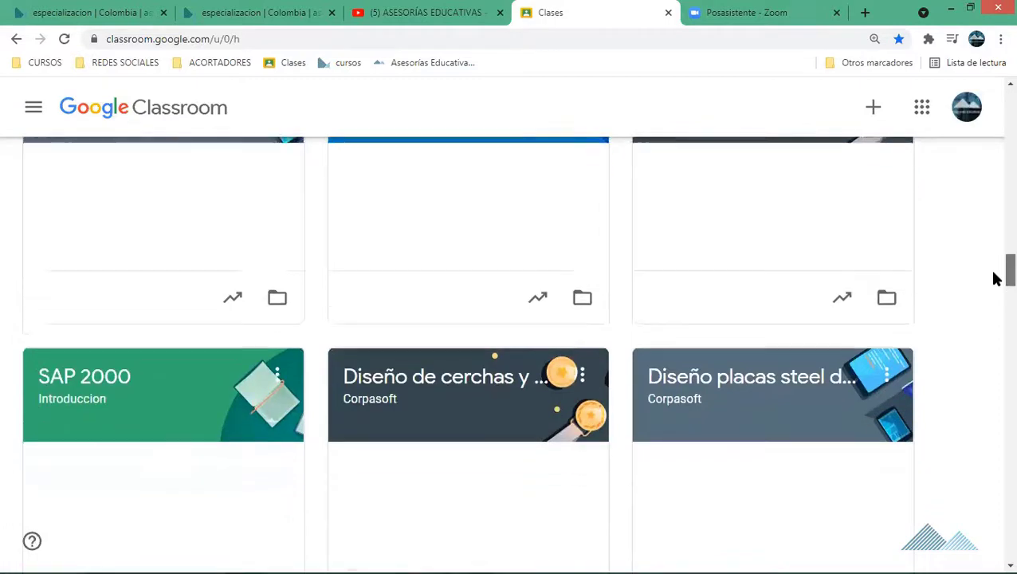
scroll(994, 283, "down", 2)
scroll(997, 295, "down", 3)
Step: Scroll back to the top and bring up the Asesorías Educativas Robot course page
scroll(996, 272, "up", 6)
scroll(994, 208, "up", 4)
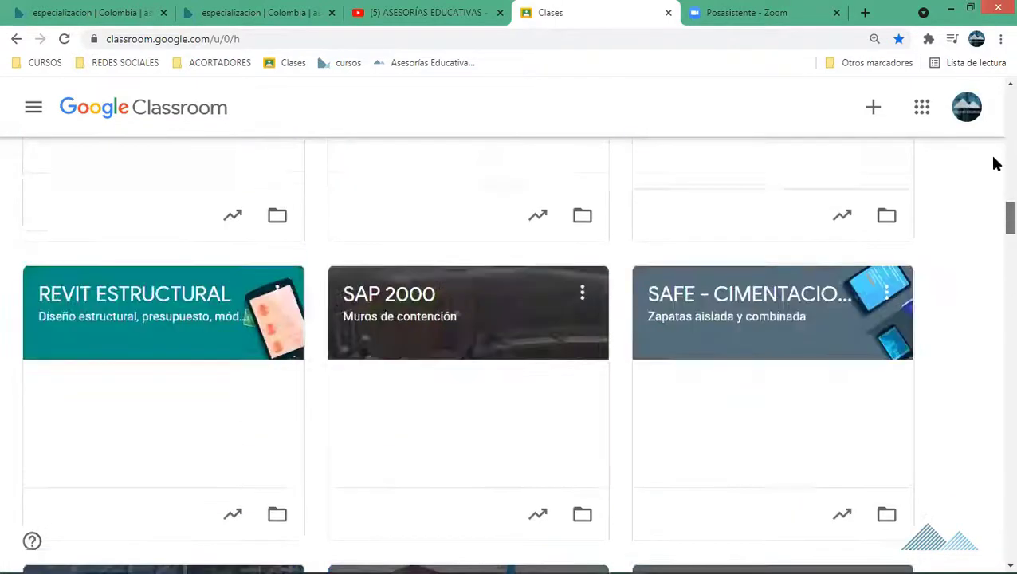
scroll(993, 143, "up", 6)
scroll(994, 119, "up", 5)
scroll(994, 112, "up", 5)
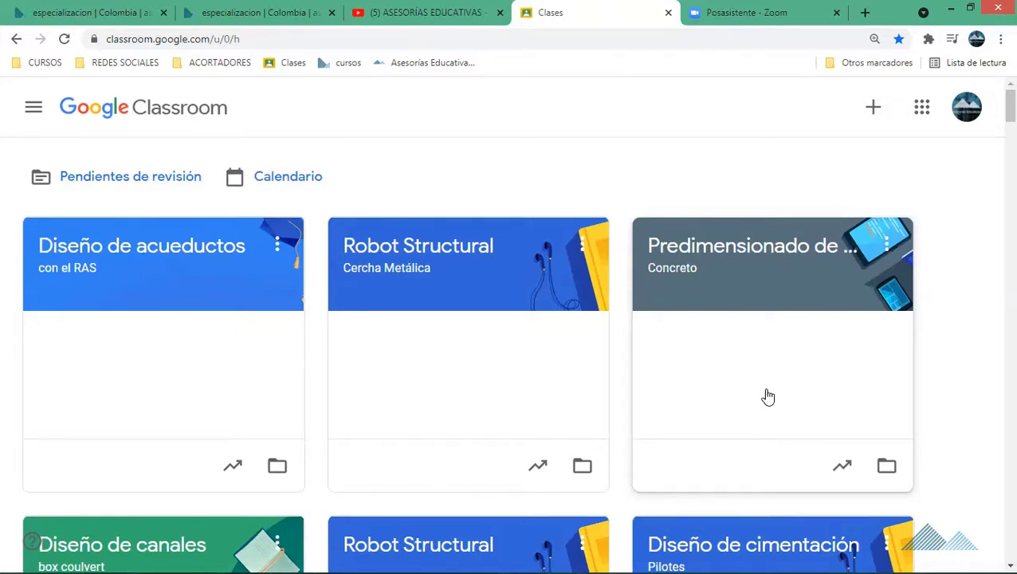
left_click(236, 11)
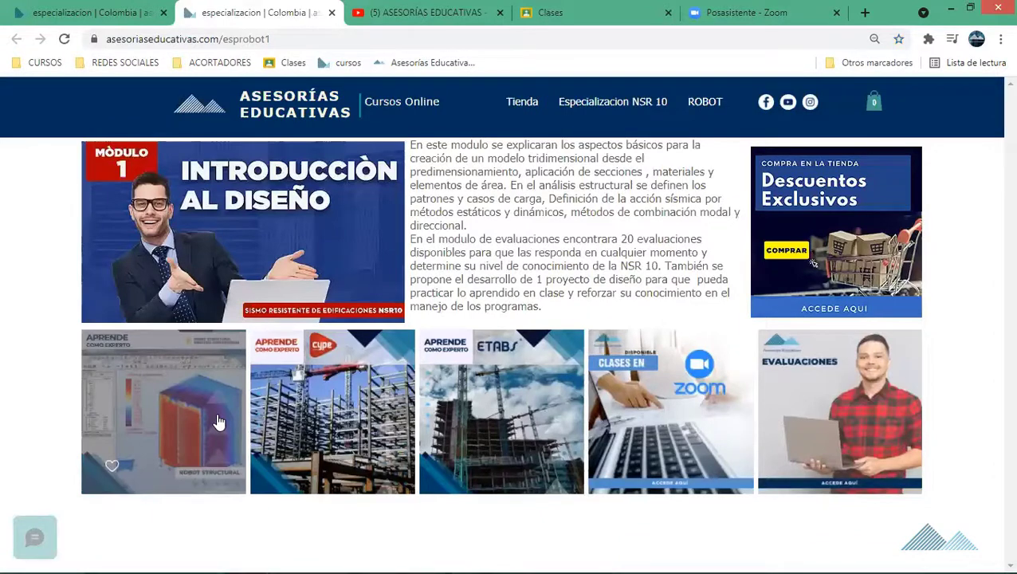
Step: Compare the Classroom classes with the course page, ending on the ASESORÍAS EDUCATIVAS YouTube channel
left_click(551, 12)
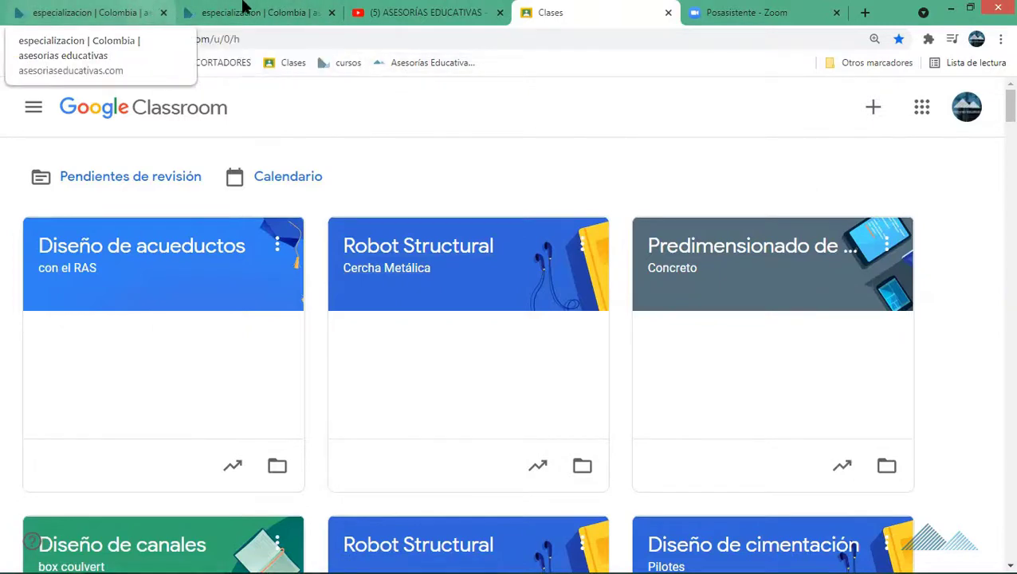
left_click(248, 8)
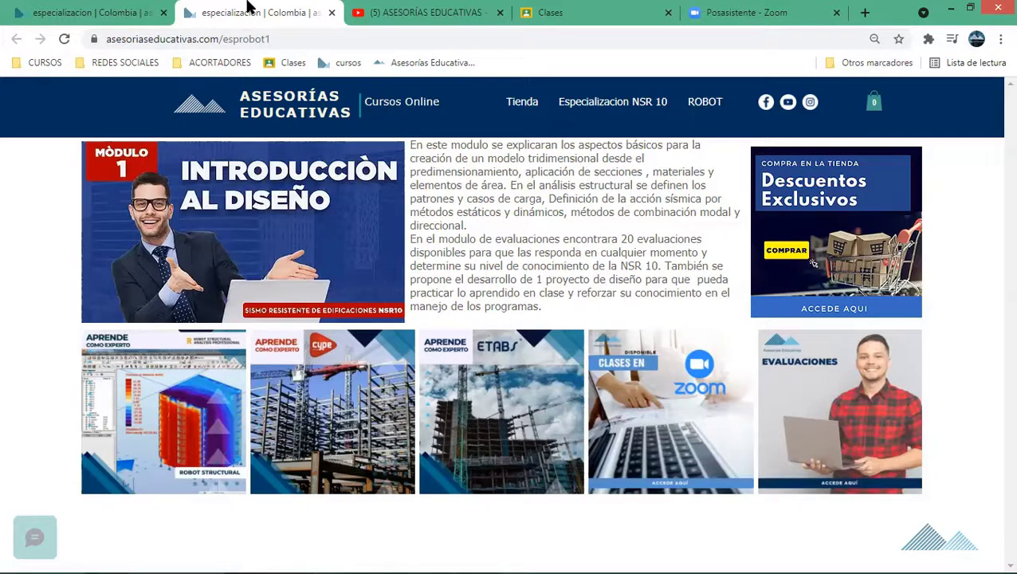
left_click(550, 12)
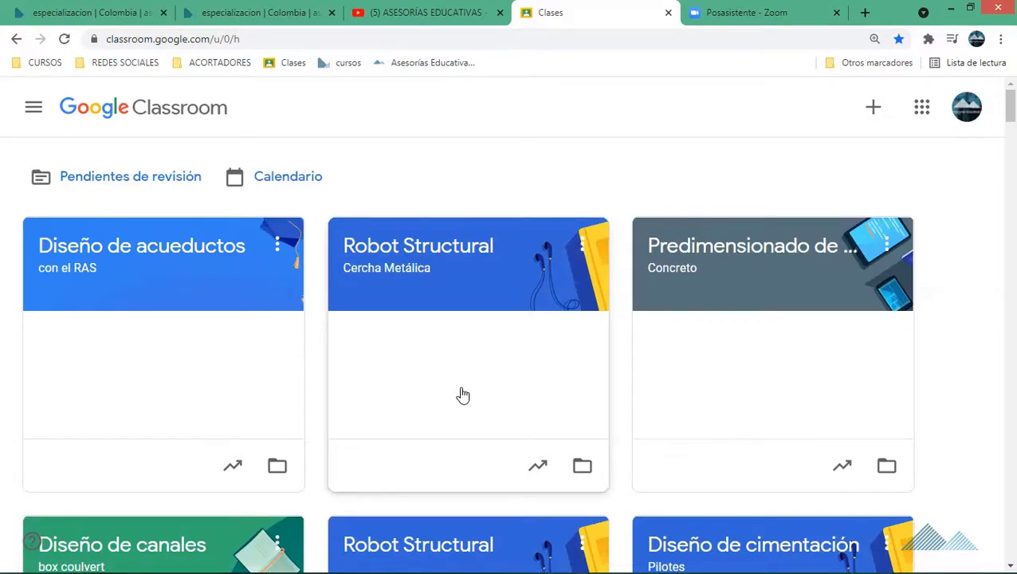
left_click(420, 11)
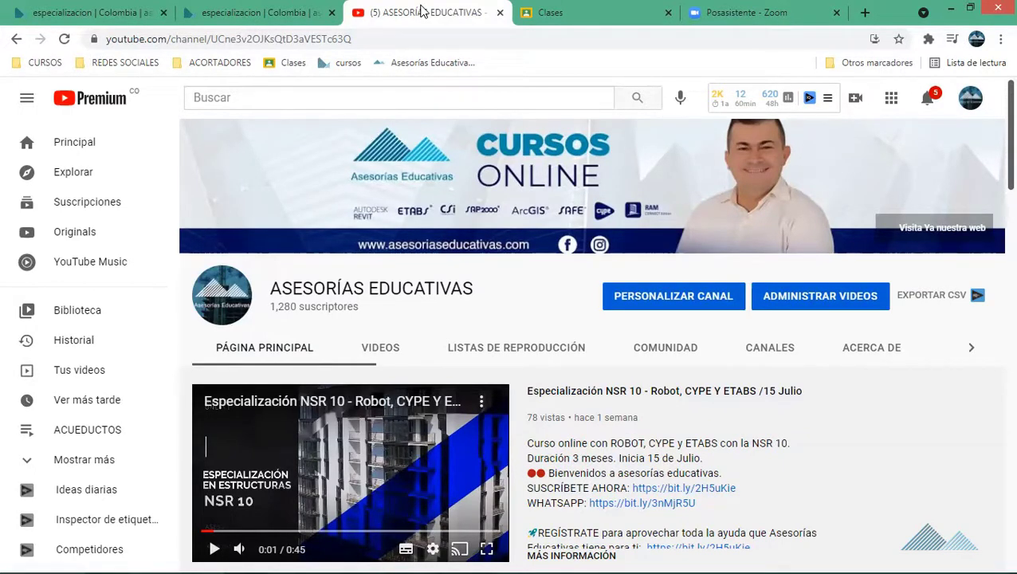
left_click(271, 12)
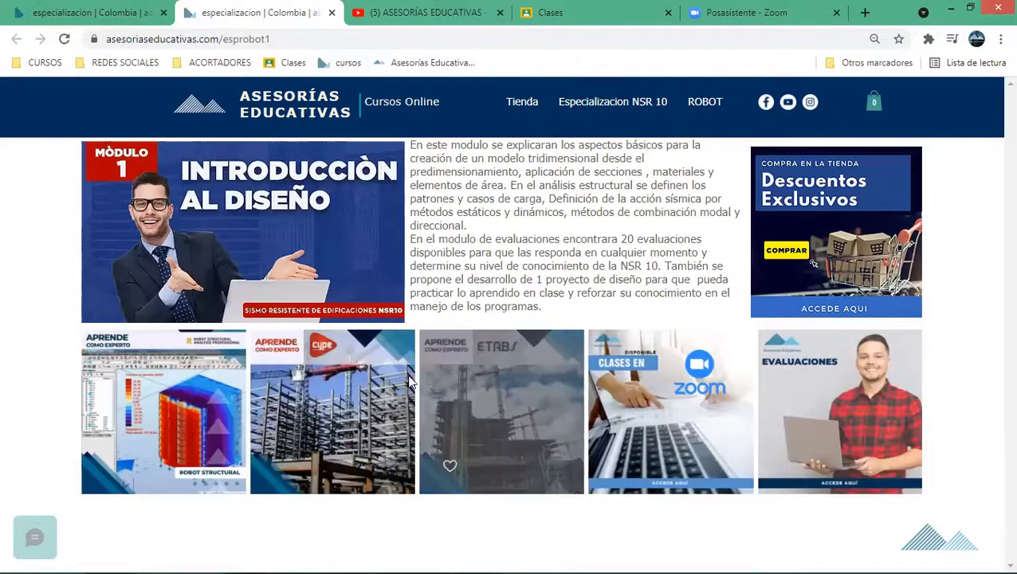
left_click(590, 11)
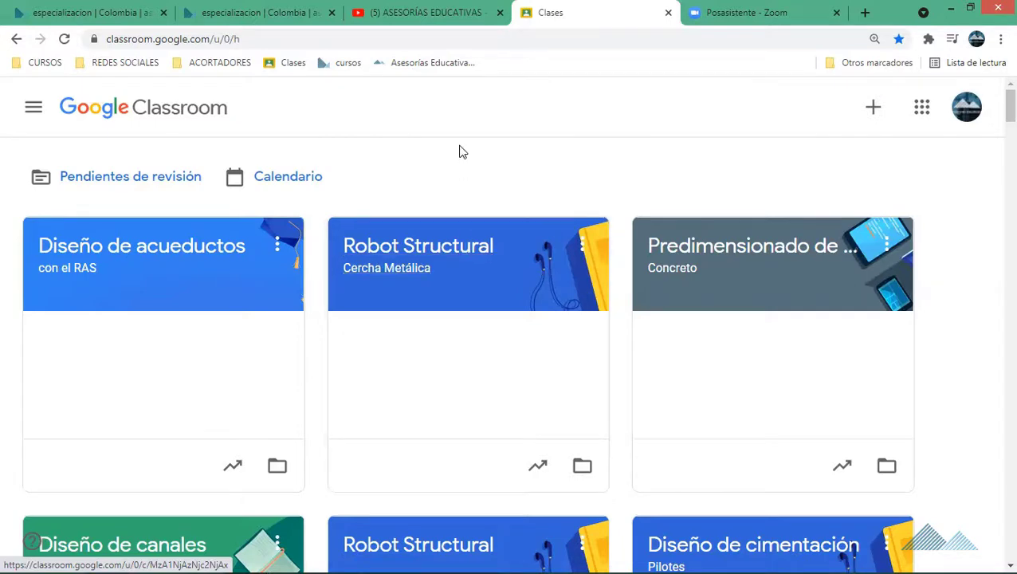
left_click(295, 6)
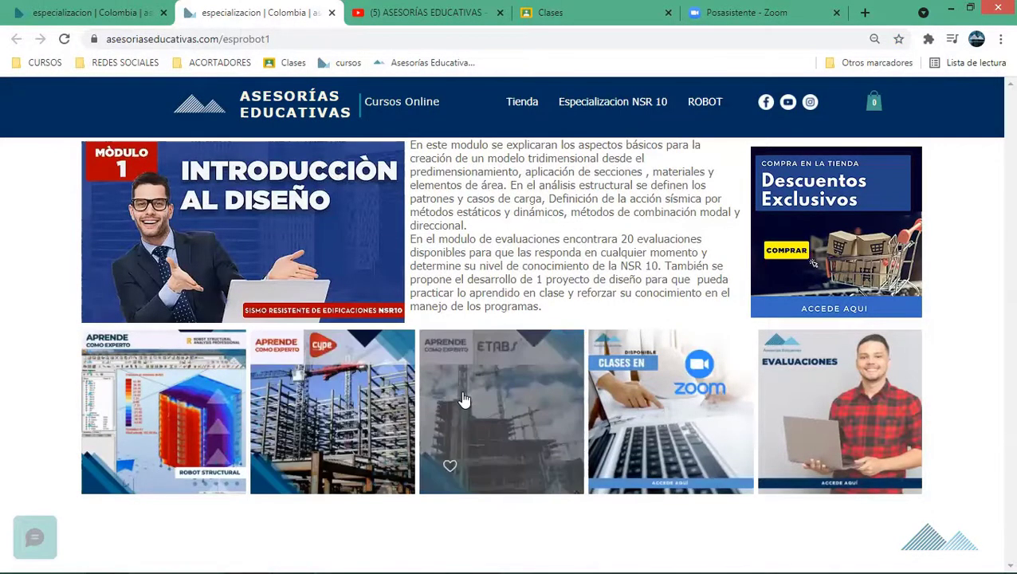
mouse_move(501, 411)
left_click(432, 18)
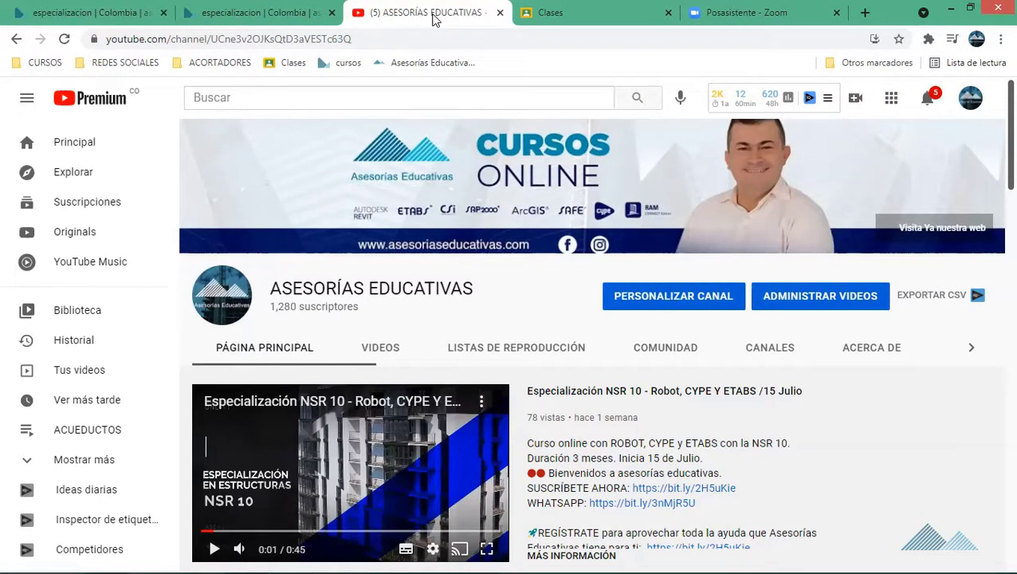
Step: Search YouTube for 'asesorias educativas' using the search suggestion
left_click(349, 93)
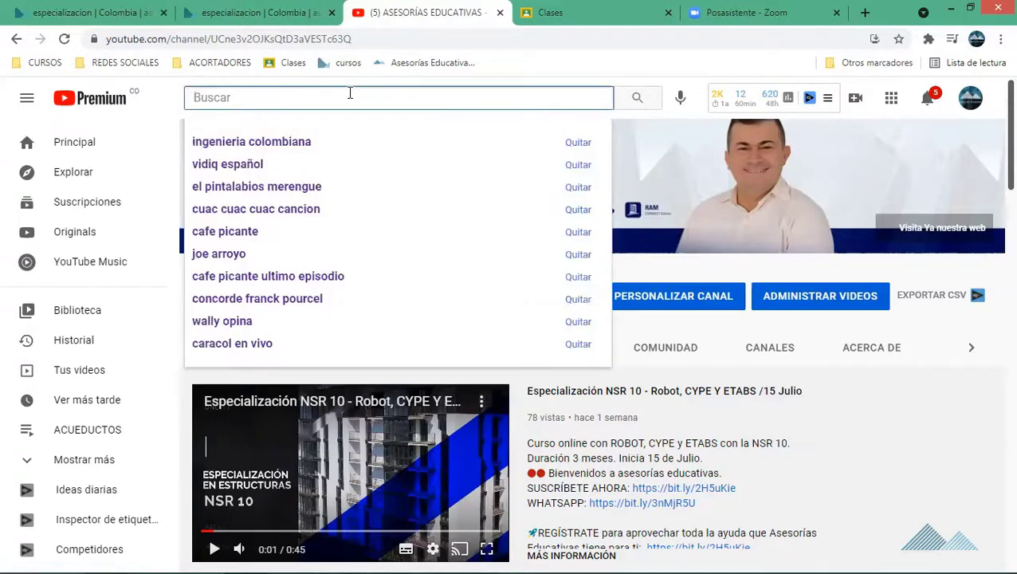
type("ases")
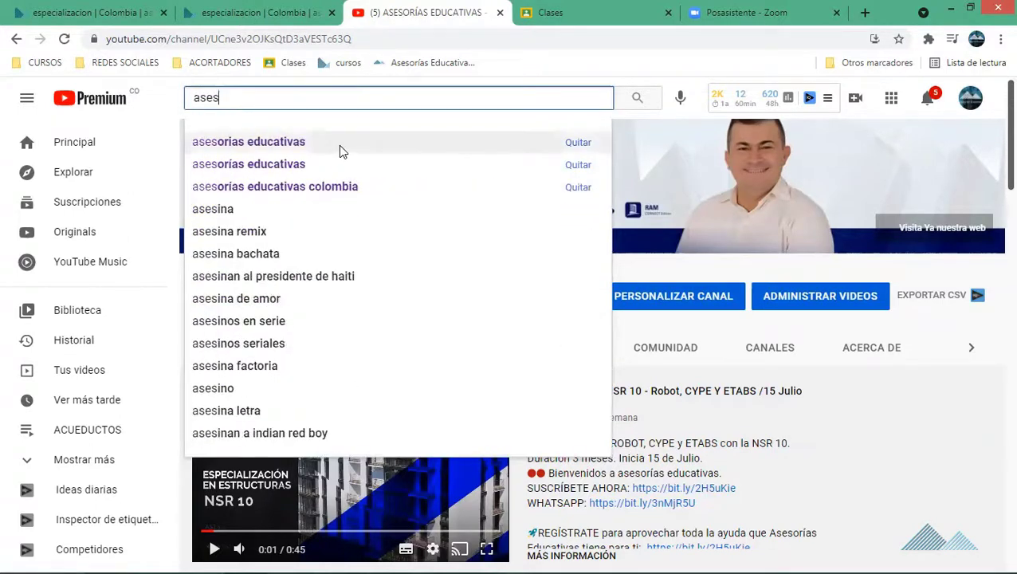
left_click(339, 141)
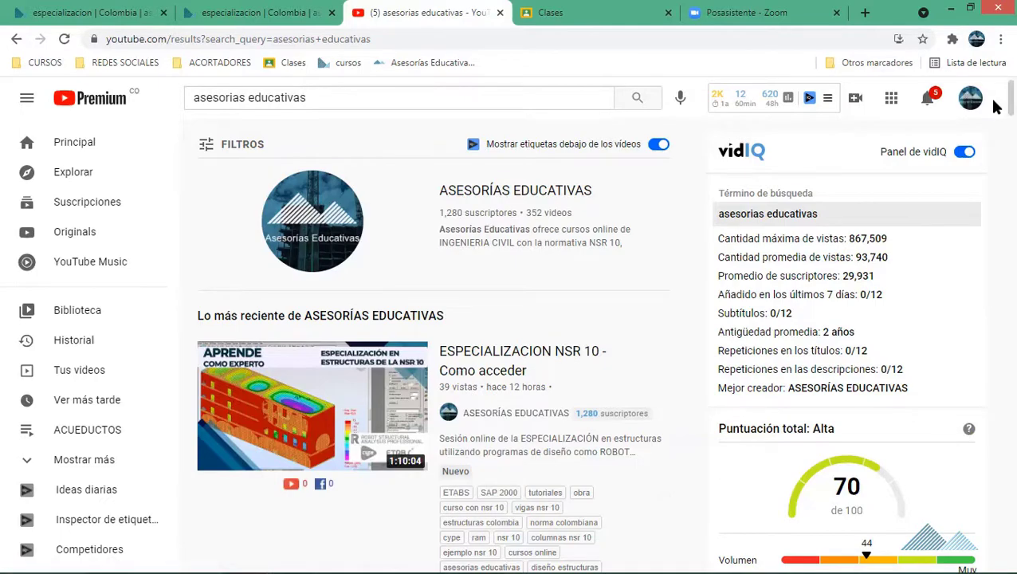
Step: Scroll through the search results and open the ASESORÍAS EDUCATIVAS channel
scroll(995, 143, "down", 2)
scroll(996, 142, "down", 2)
scroll(995, 139, "down", 2)
scroll(993, 143, "down", 1)
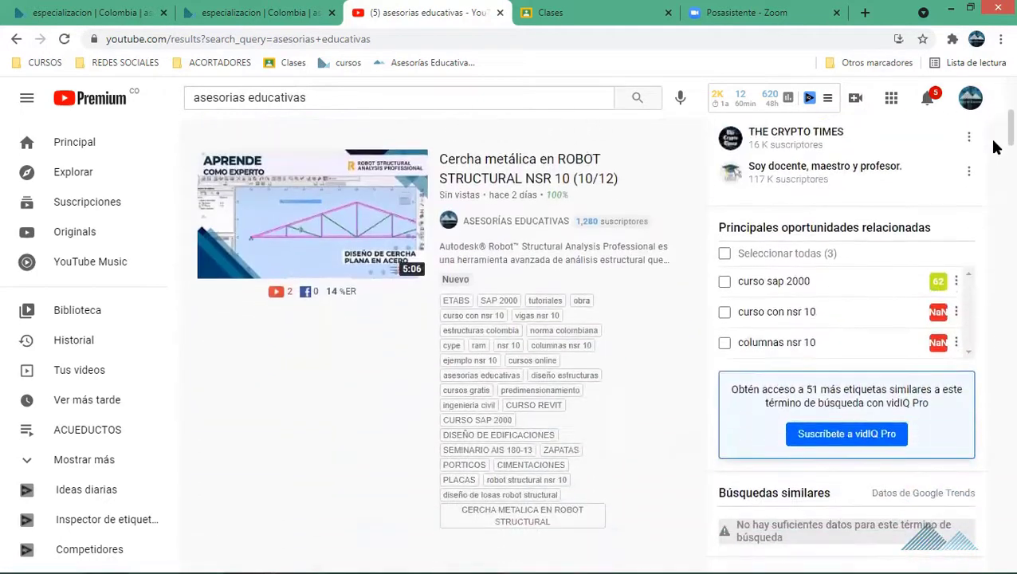
scroll(995, 151, "down", 3)
scroll(995, 167, "down", 3)
scroll(995, 177, "down", 1)
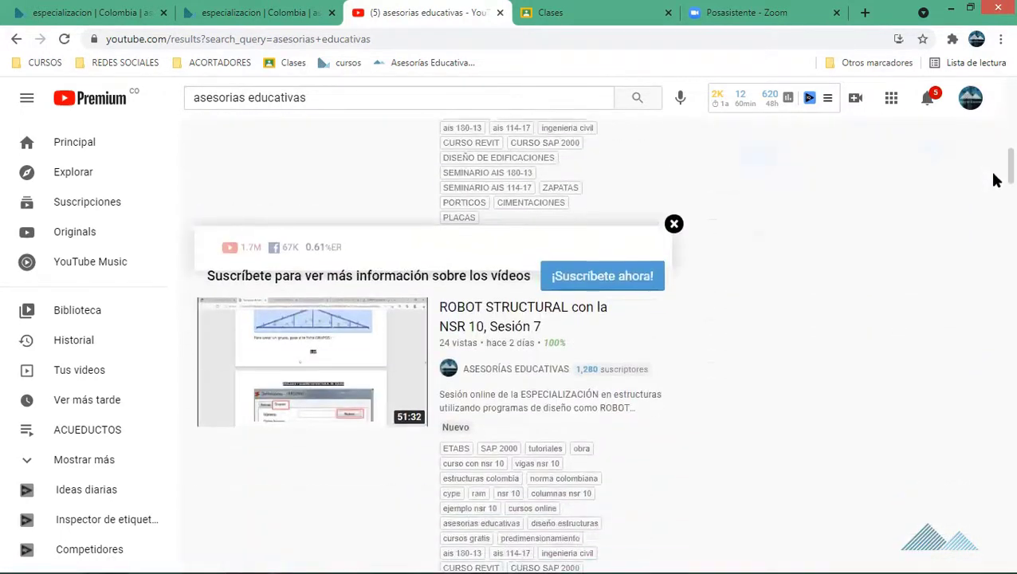
scroll(995, 188, "down", 3)
scroll(996, 182, "down", 1)
scroll(995, 144, "up", 6)
scroll(995, 116, "up", 6)
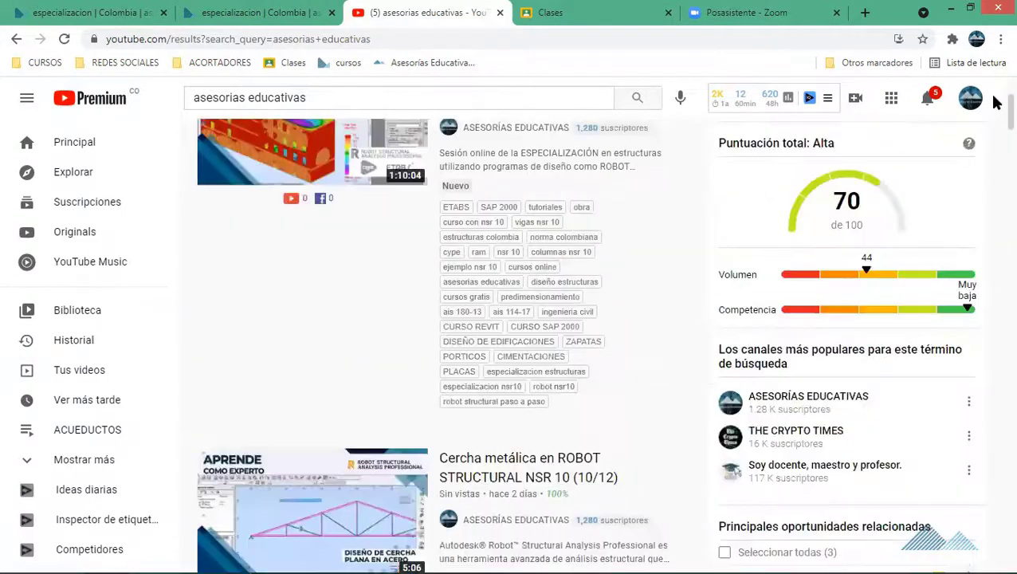
scroll(618, 198, "up", 5)
left_click(504, 197)
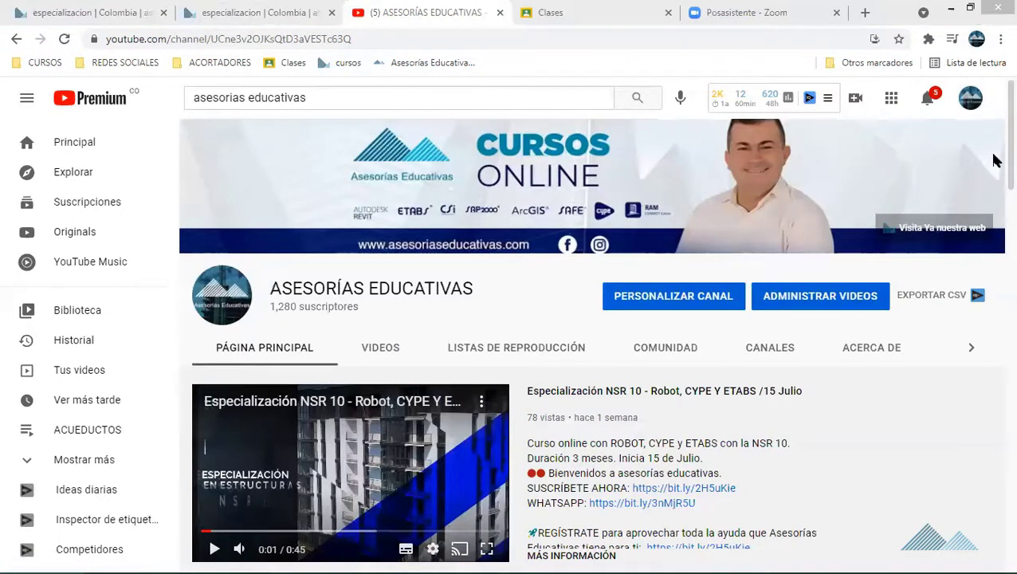
Step: Show the channel's playlists and scroll through them
scroll(995, 209, "down", 3)
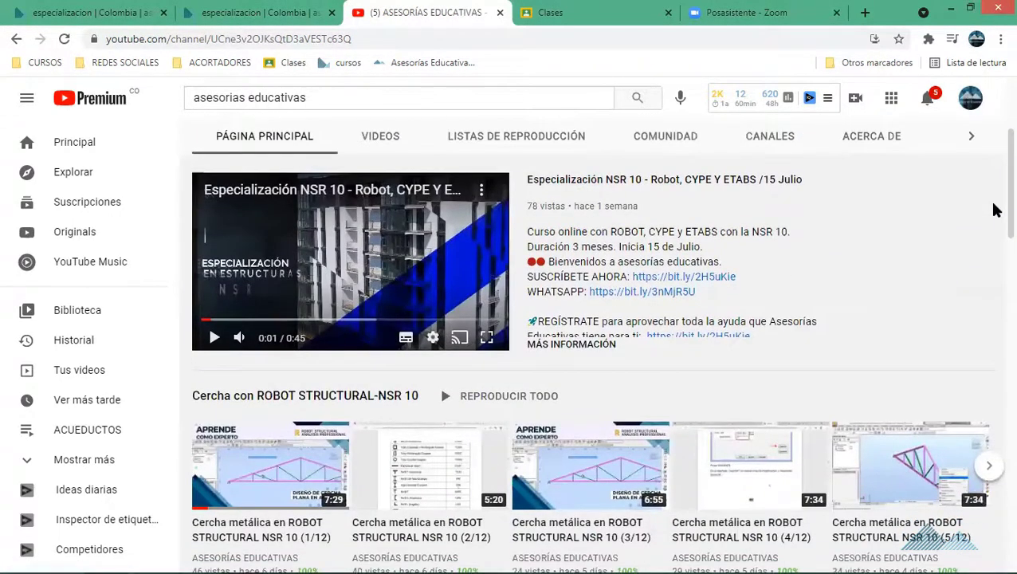
left_click(539, 144)
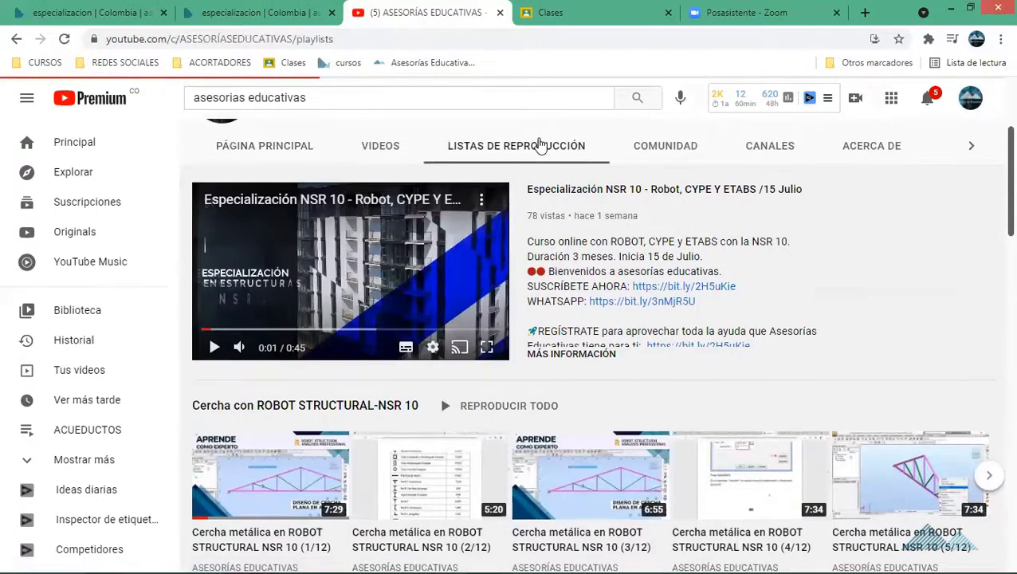
scroll(995, 215, "down", 2)
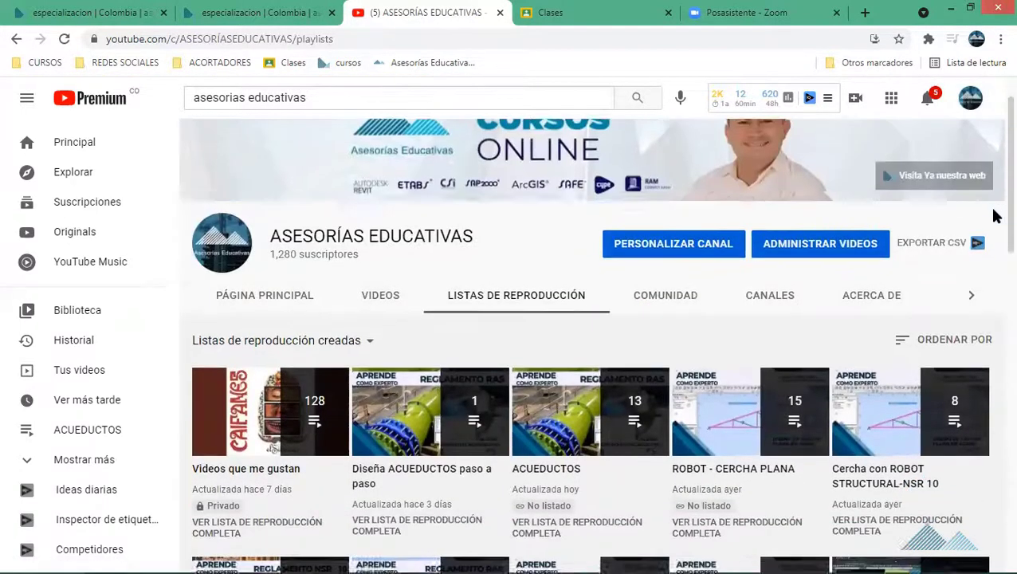
scroll(994, 215, "down", 1)
scroll(993, 227, "down", 1)
scroll(993, 273, "down", 2)
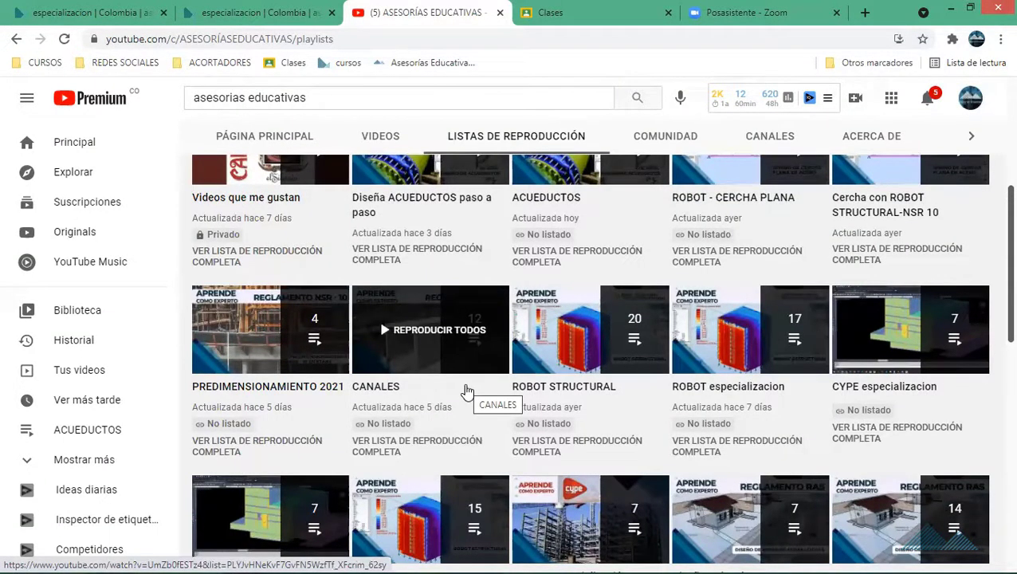
Step: Return to the channel home page, pause the featured trailer, and scroll through the page
left_click(296, 142)
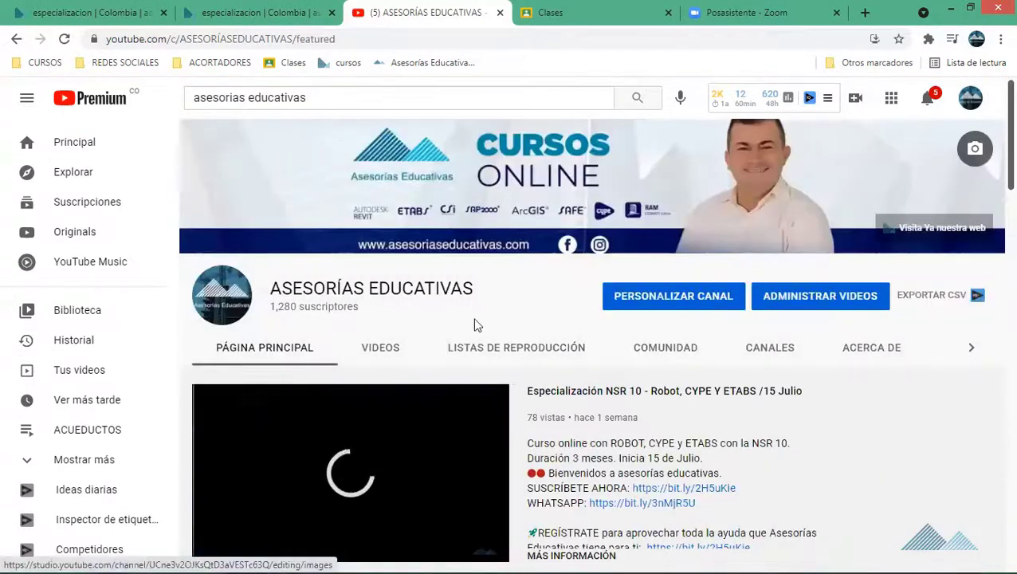
left_click(216, 548)
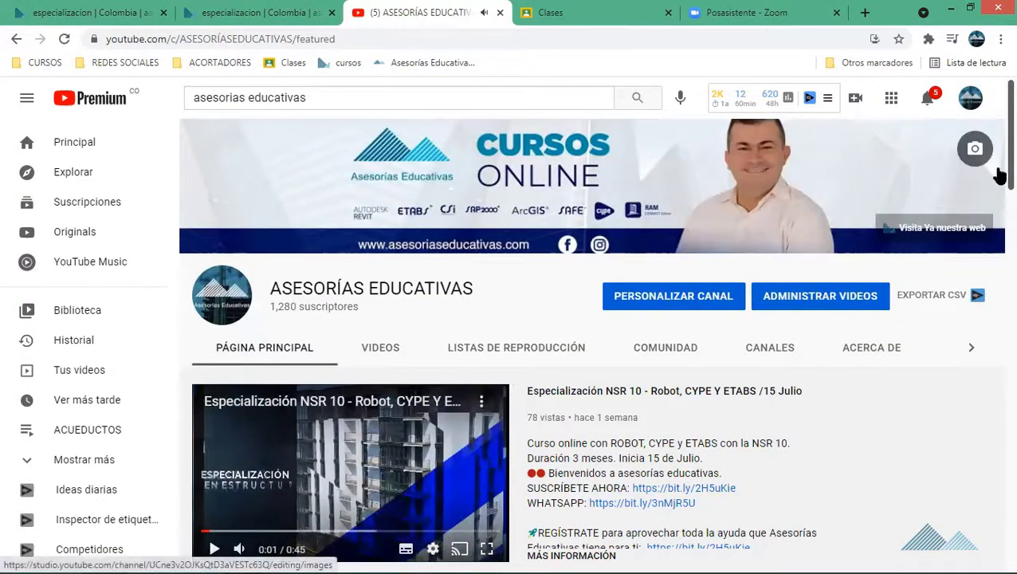
scroll(995, 154, "down", 2)
scroll(998, 185, "down", 1)
scroll(998, 239, "down", 2)
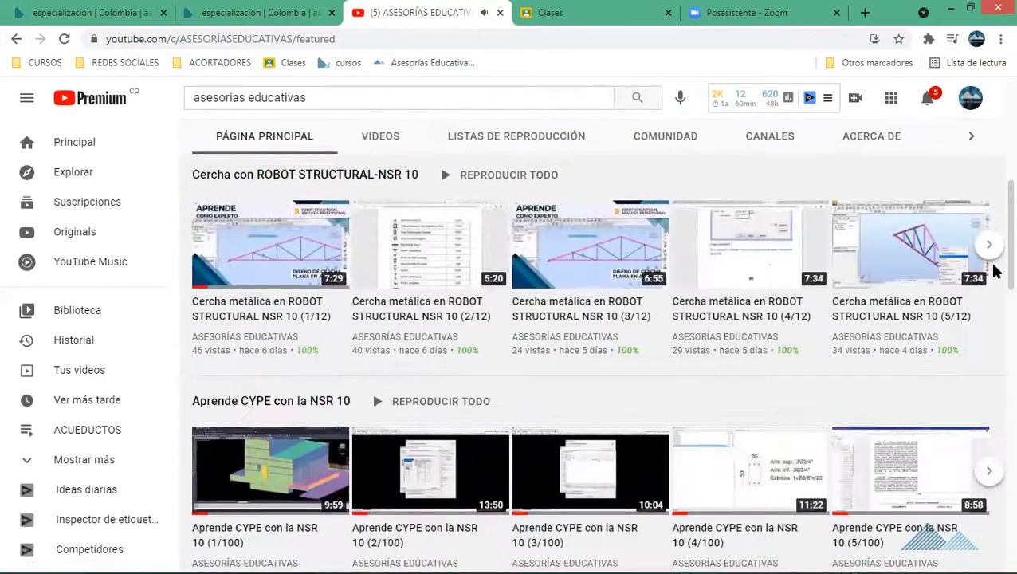
scroll(996, 264, "down", 1)
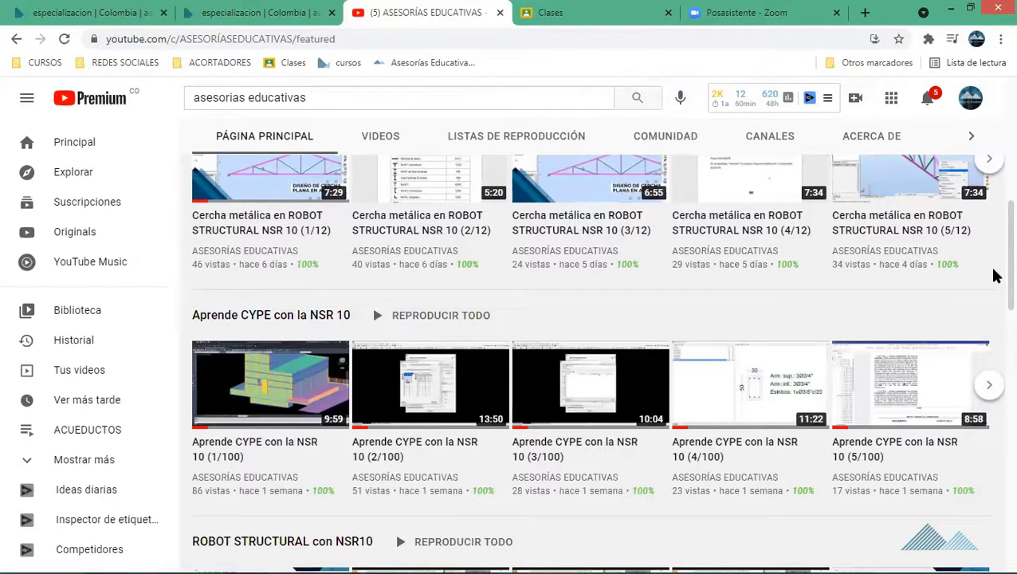
scroll(995, 255, "up", 1)
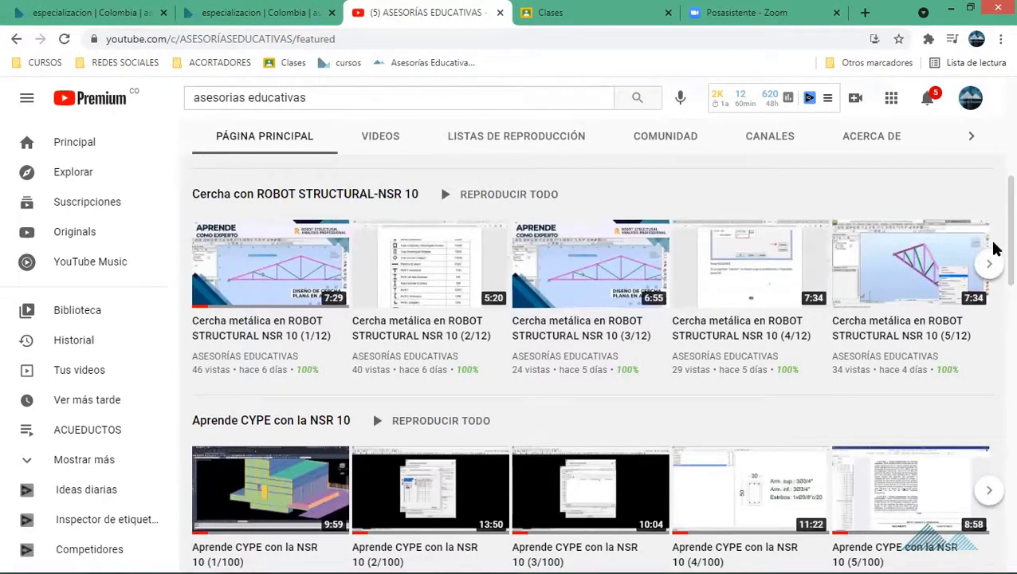
scroll(995, 239, "up", 1)
scroll(995, 231, "up", 1)
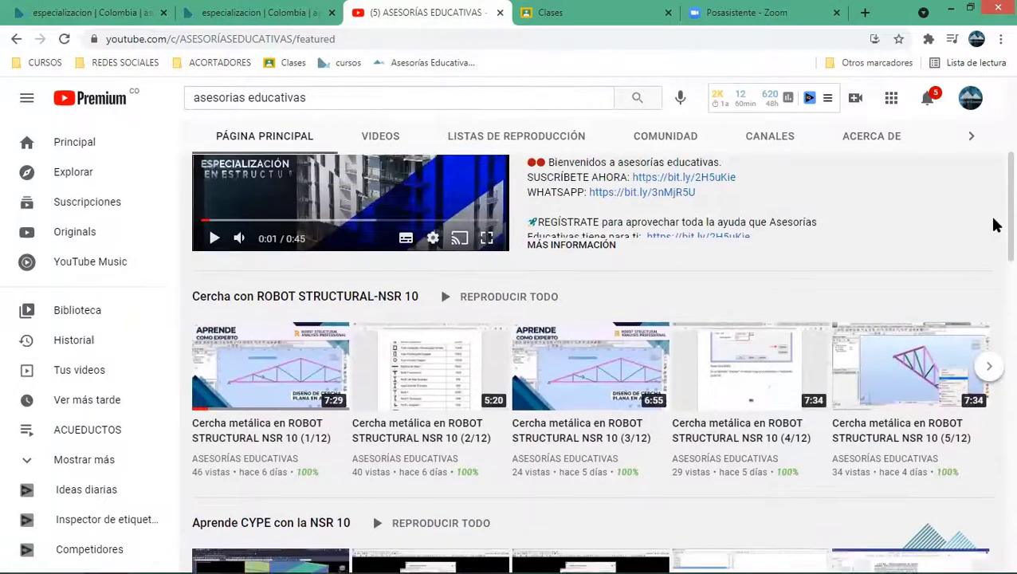
scroll(994, 221, "up", 1)
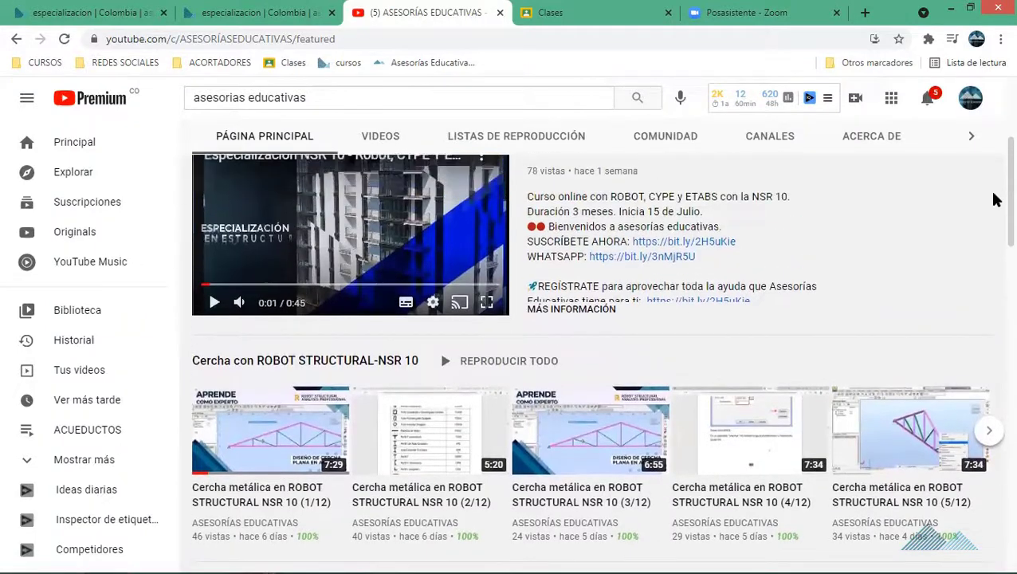
scroll(994, 192, "up", 1)
scroll(995, 171, "up", 1)
scroll(994, 160, "up", 1)
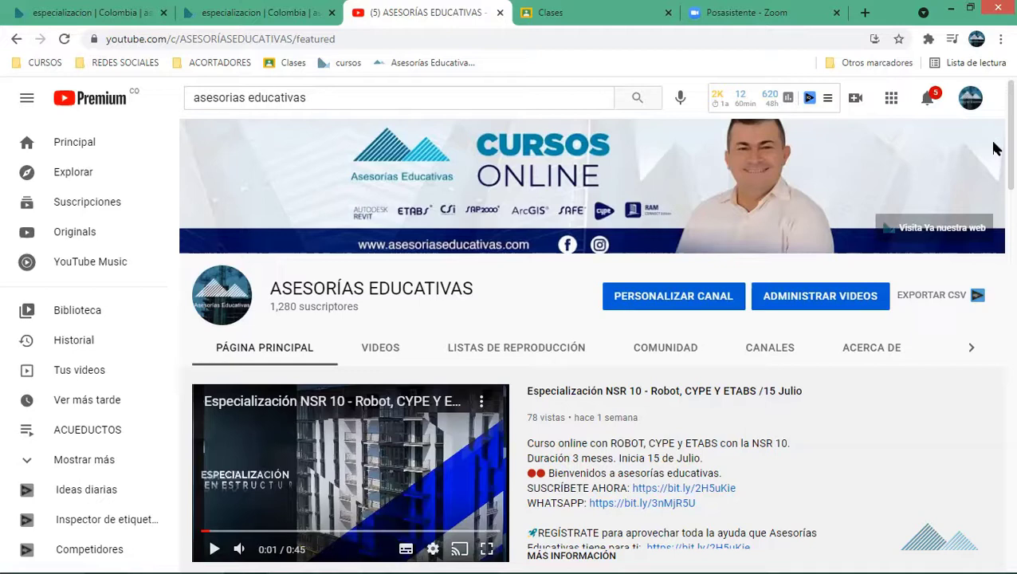
Step: Go to the Classroom classes and open the Robot Structural Cercha Metálica class
left_click(616, 8)
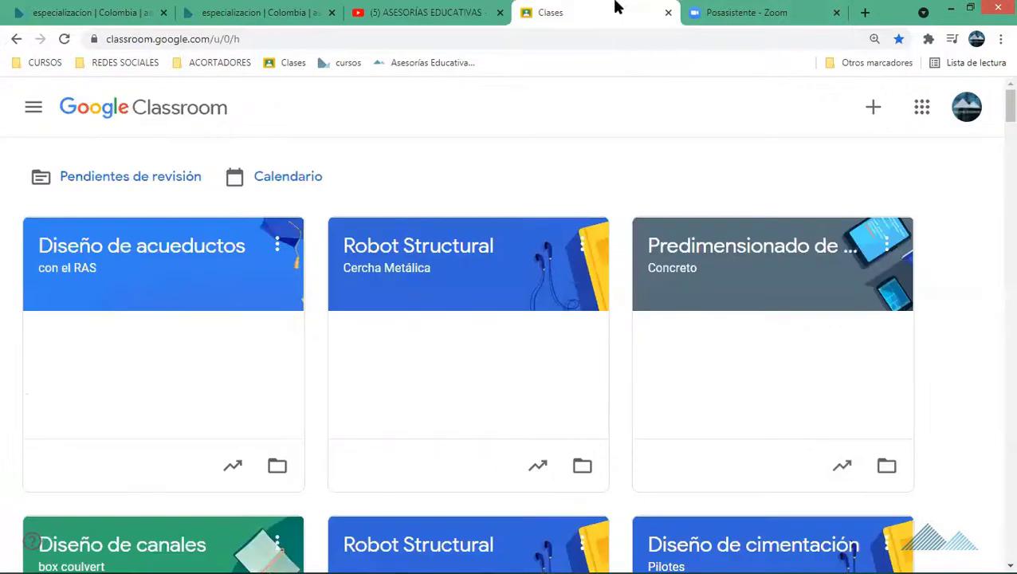
left_click(444, 254)
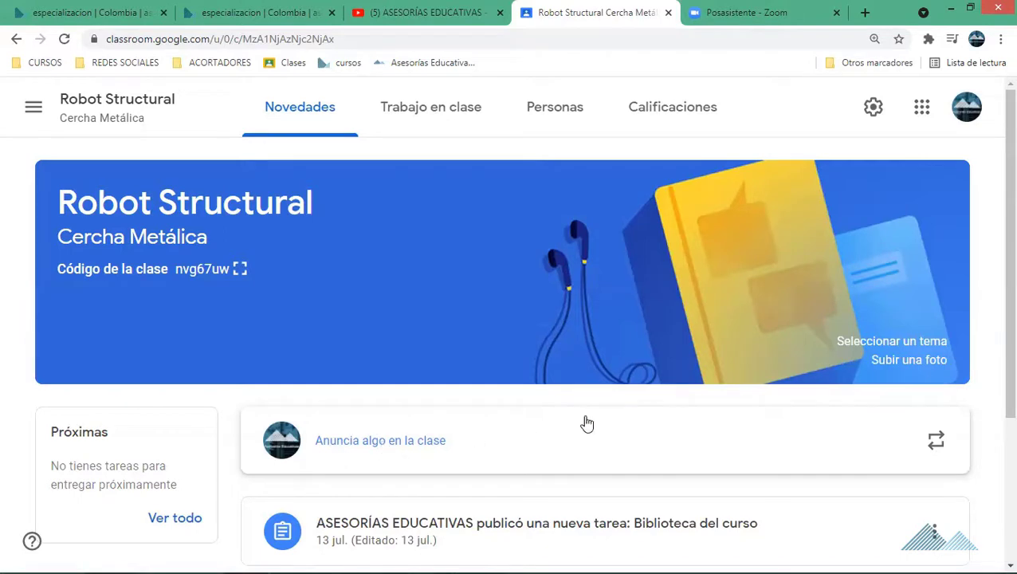
Step: Show the classwork and expand the Metodología de diseño assignment under MÓDULO 1
left_click(464, 122)
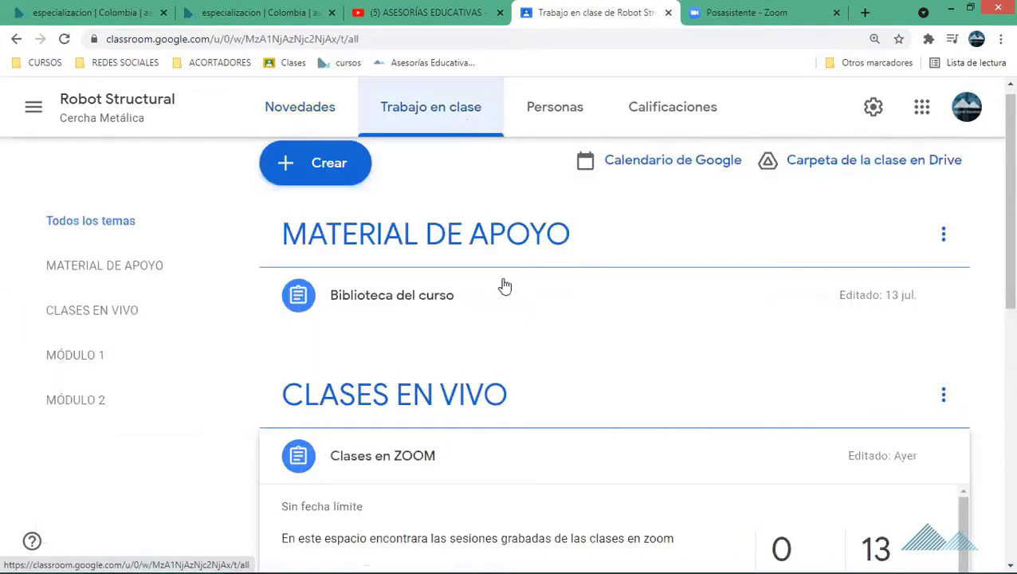
scroll(995, 280, "down", 2)
scroll(996, 319, "down", 3)
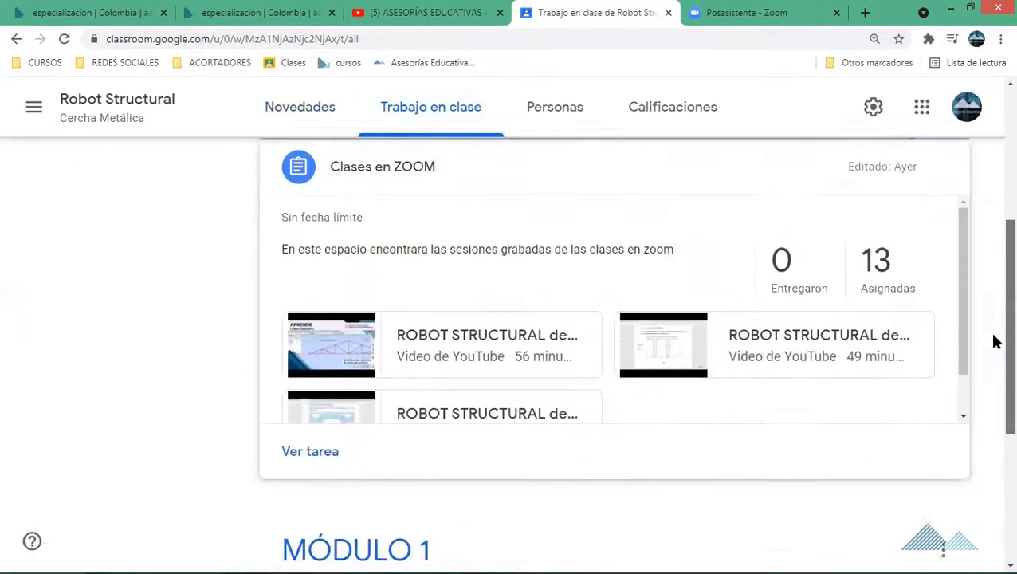
scroll(995, 390, "down", 1)
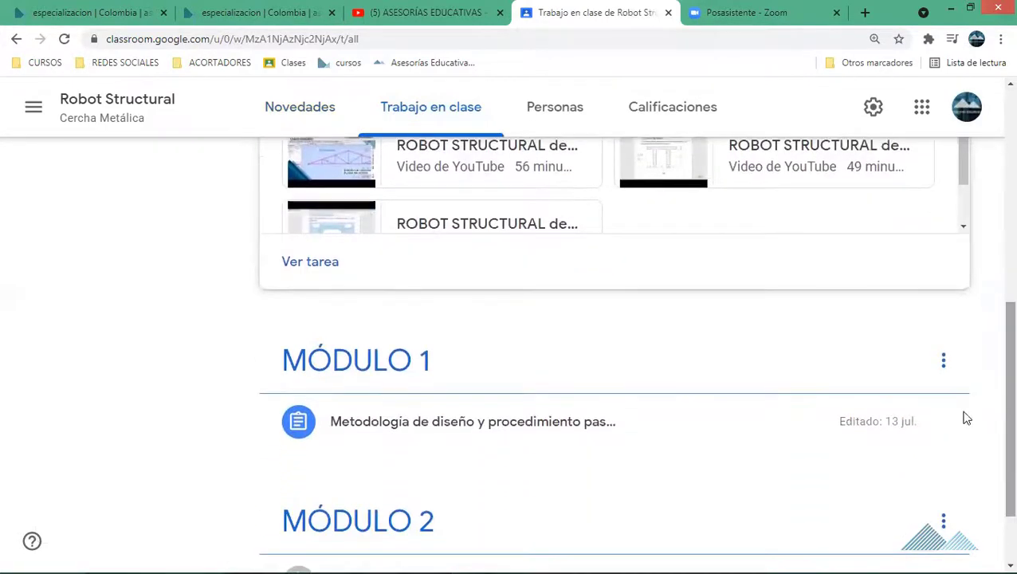
left_click(761, 434)
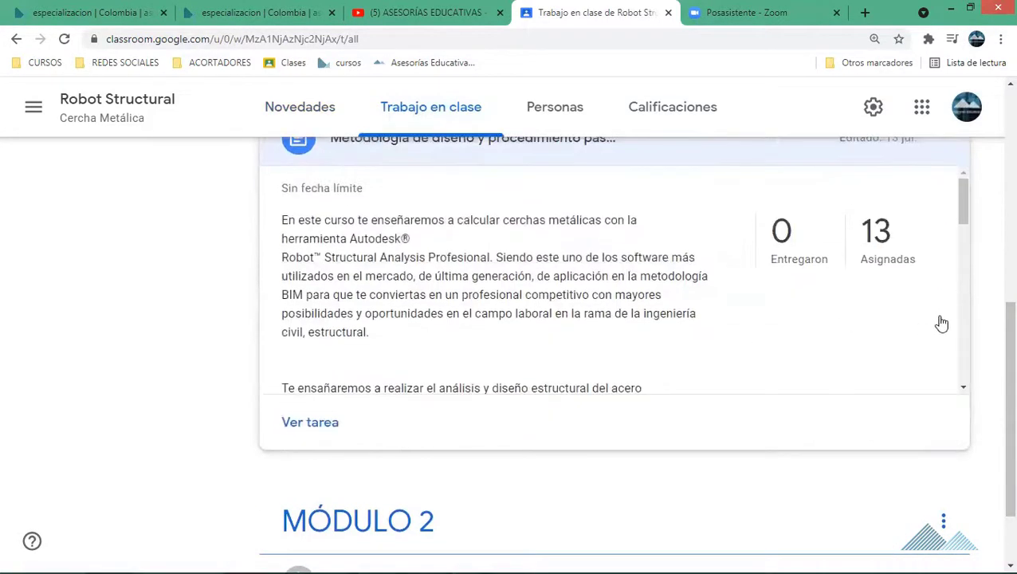
scroll(995, 324, "up", 1)
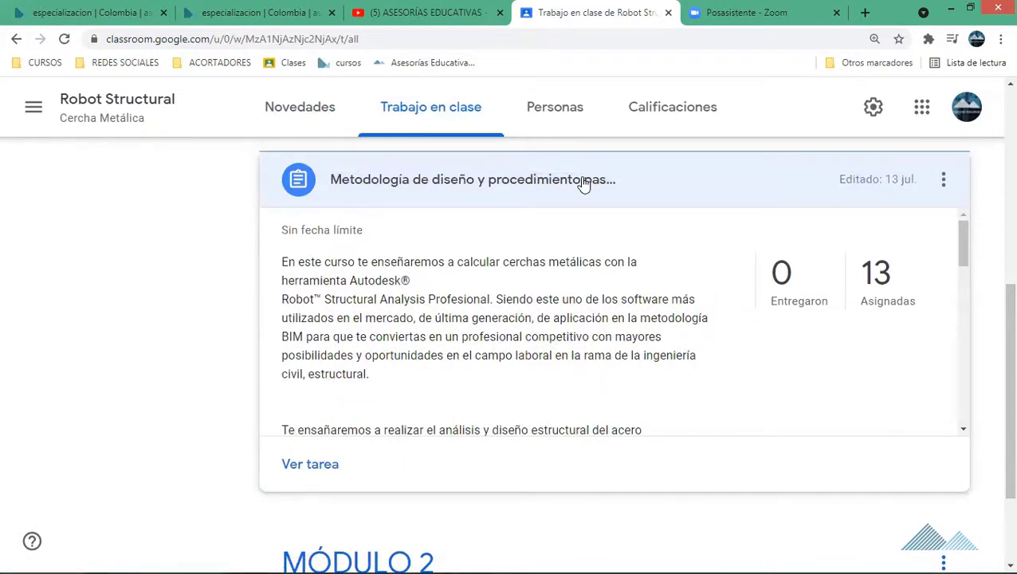
mouse_move(963, 241)
left_mouse_down()
mouse_move(965, 411)
mouse_move(963, 238)
left_mouse_up()
Step: Open the Metodología de diseño assignment, read its instructions and video list, then return to the course page
left_click(323, 471)
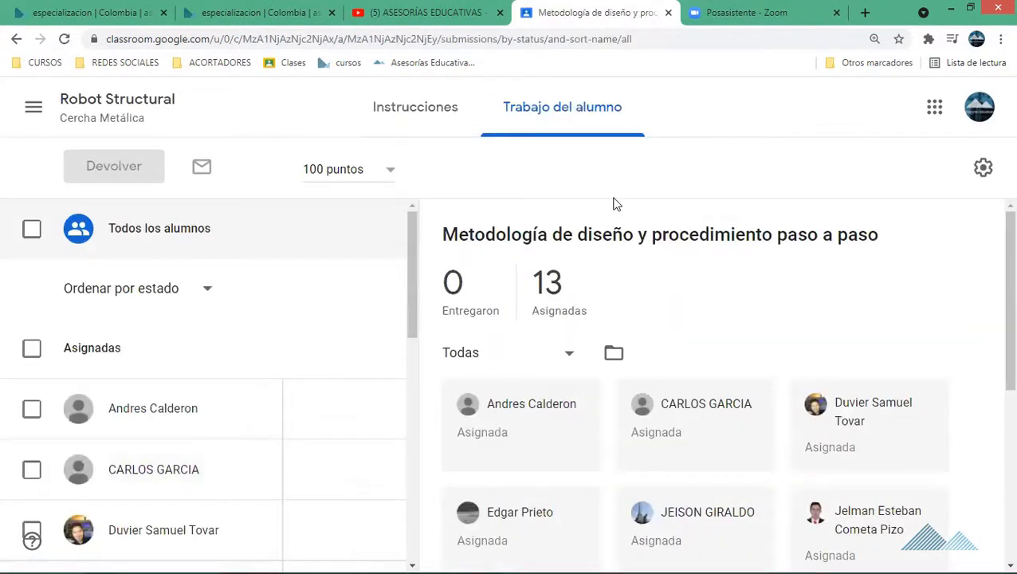
mouse_move(993, 283)
left_mouse_down()
mouse_move(995, 470)
mouse_move(993, 274)
left_mouse_up()
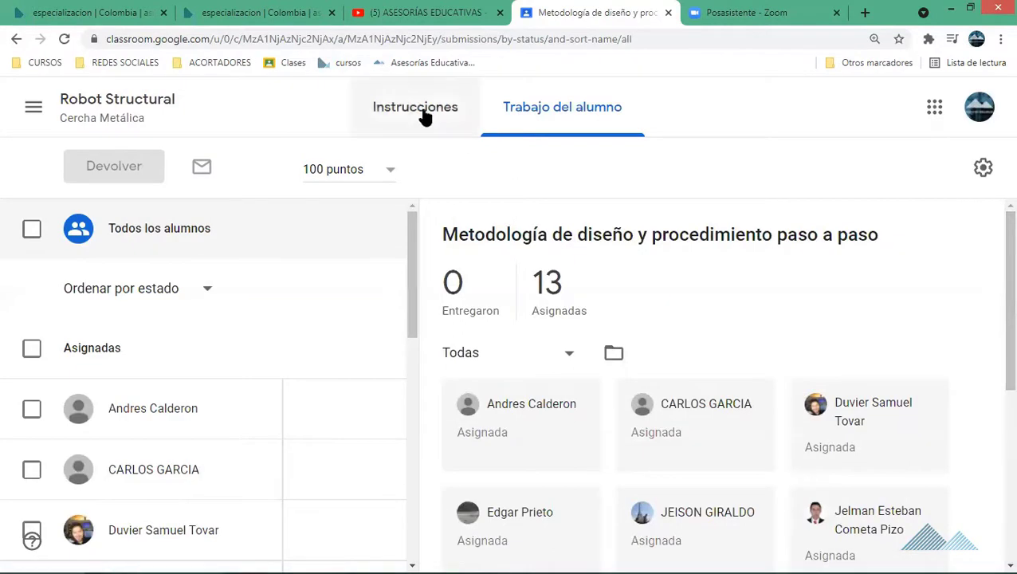
left_click(424, 116)
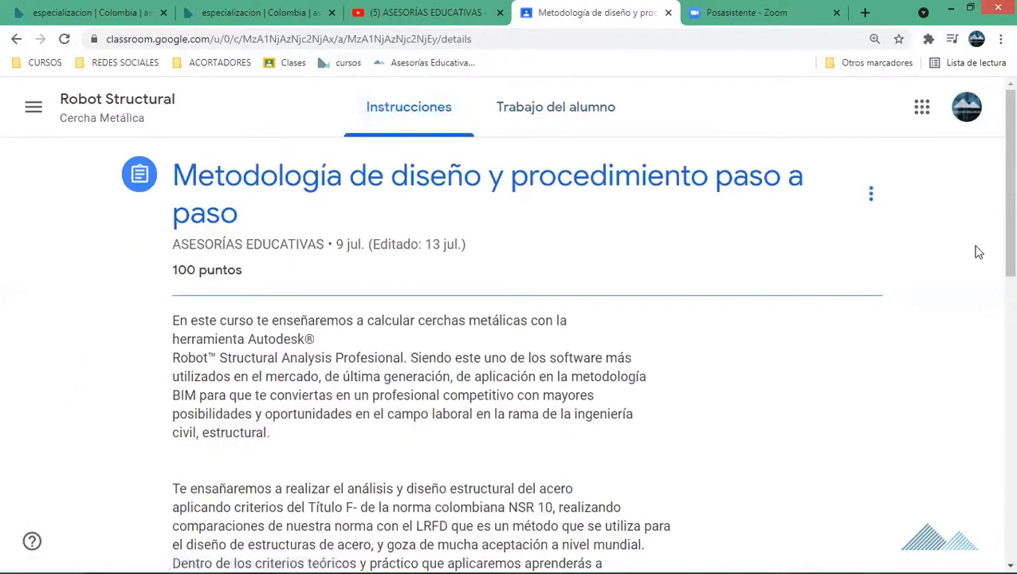
left_click_drag(995, 281, 995, 514)
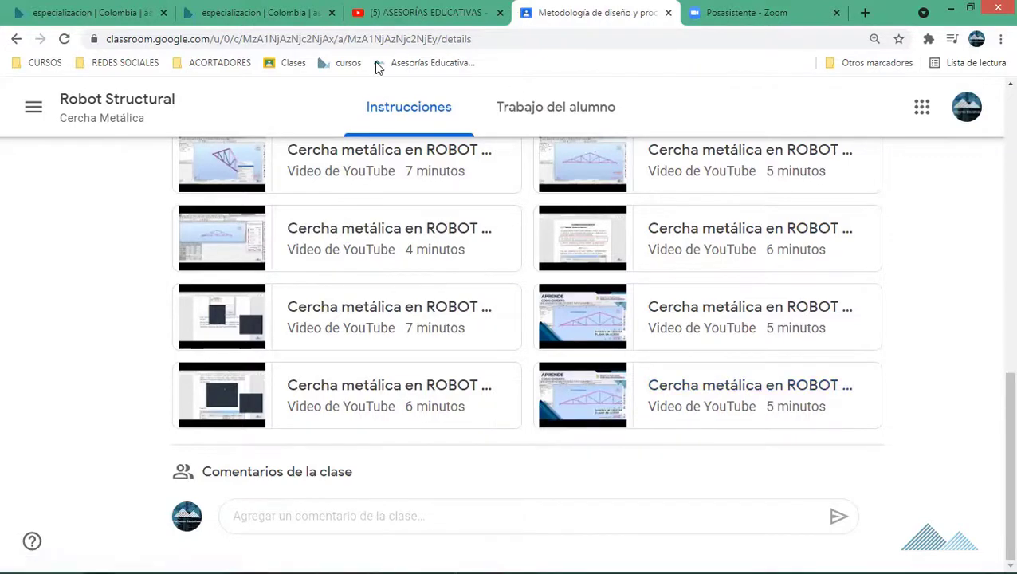
left_click(257, 7)
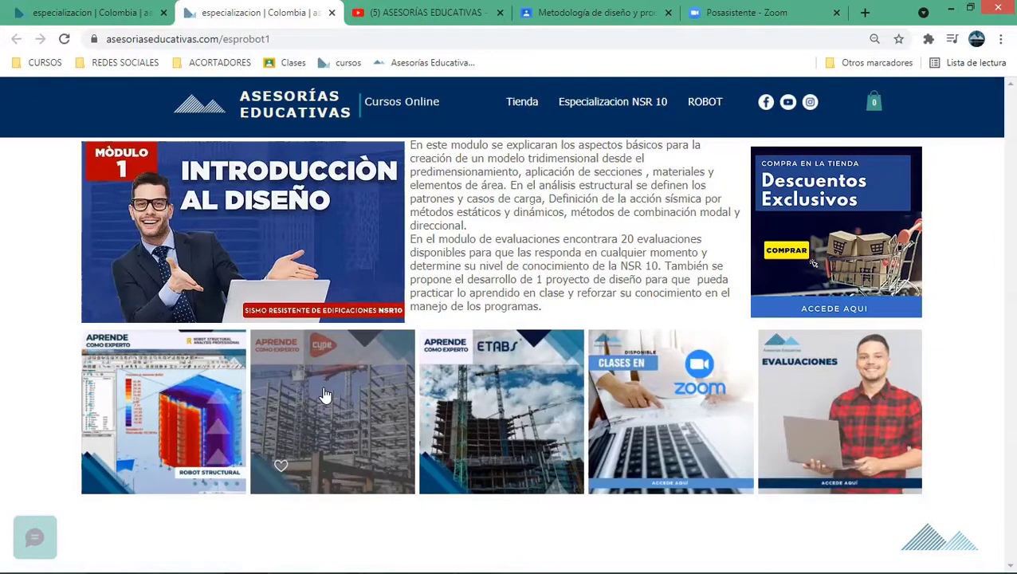
left_click(481, 8)
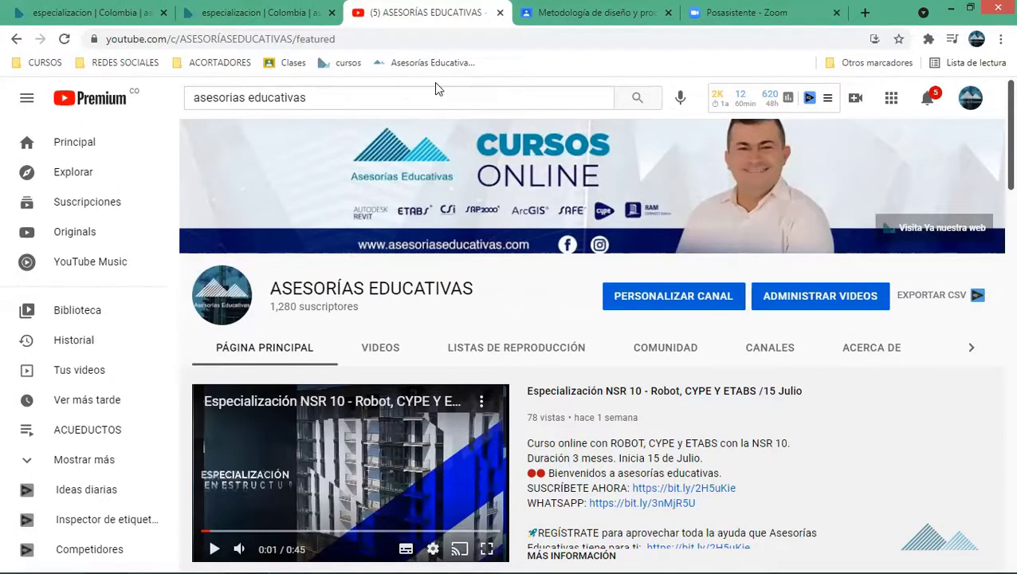
left_click(287, 12)
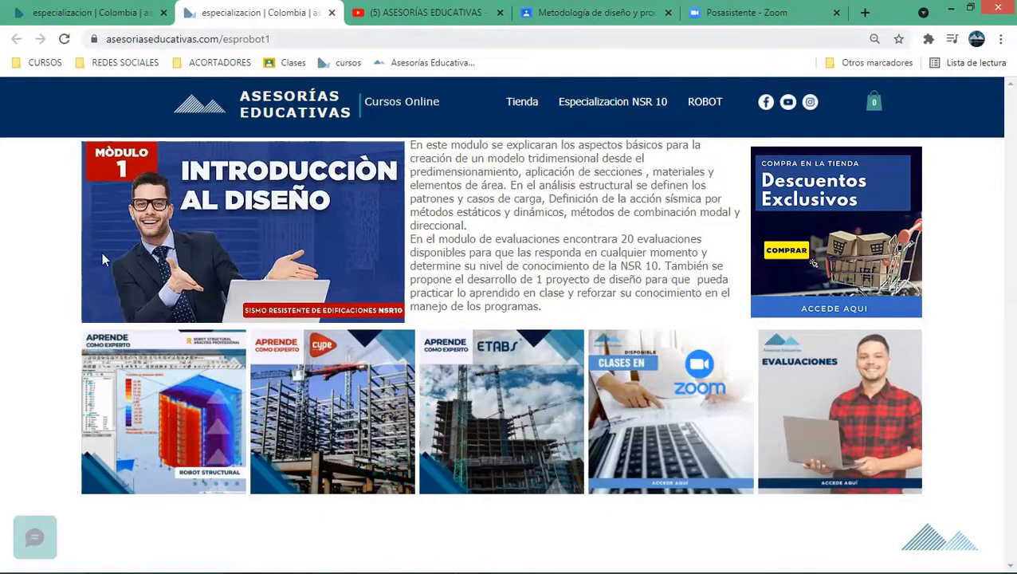
Step: Open the Robot Structural 'Aprende paso a paso' gallery and close it, twice, back to the course page
left_click(163, 380)
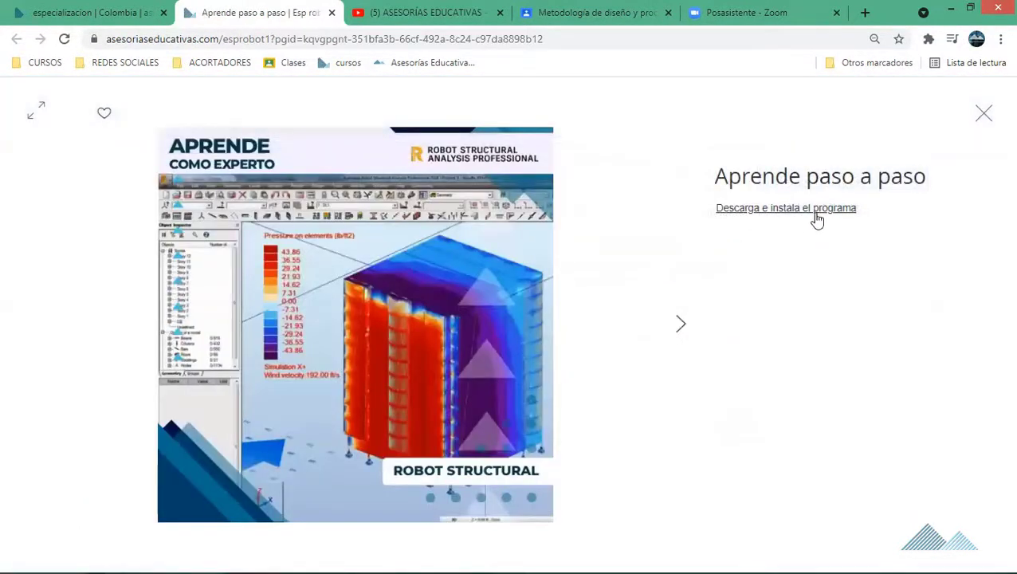
left_click(982, 116)
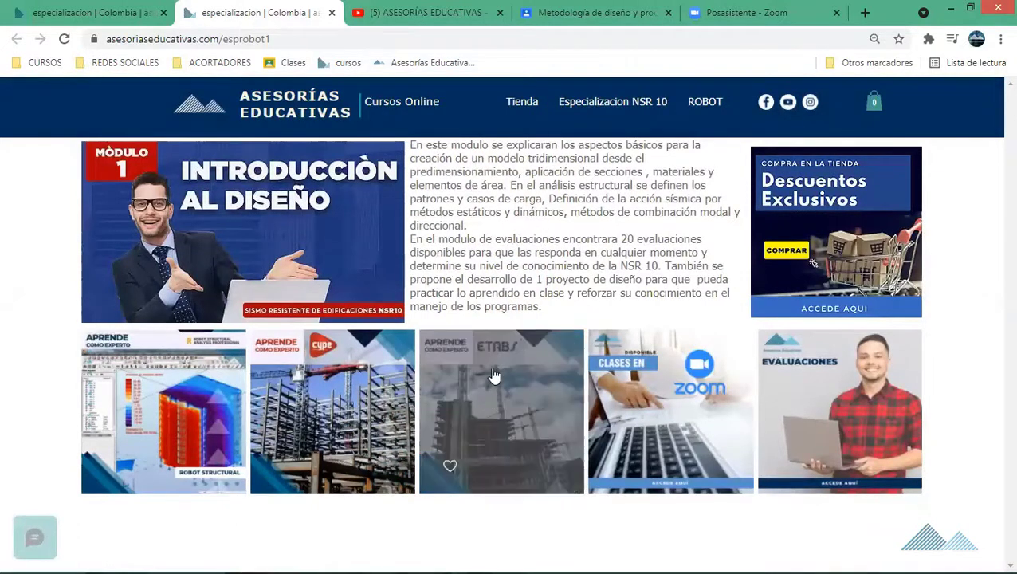
mouse_move(491, 396)
left_click(211, 408)
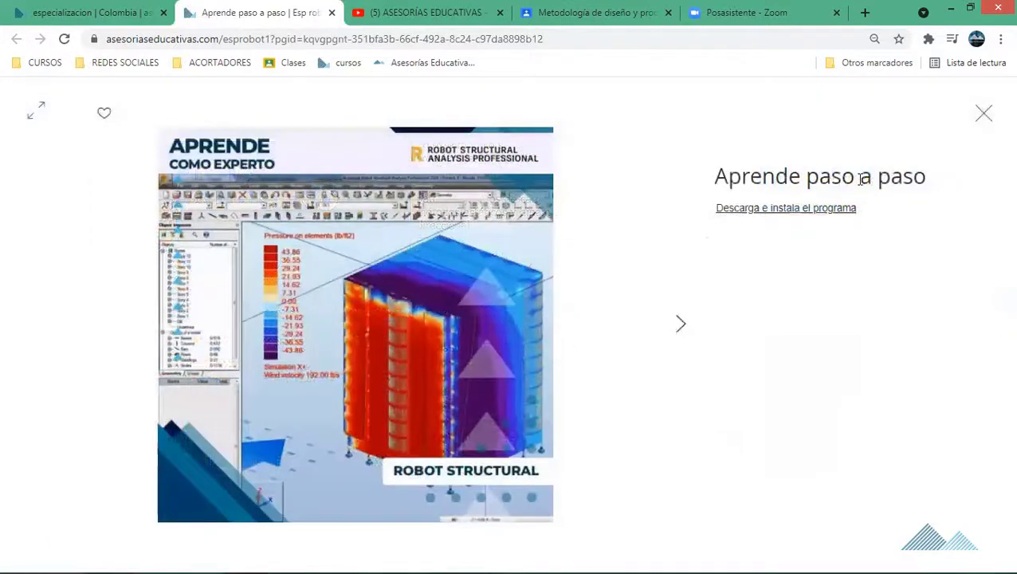
left_click(980, 119)
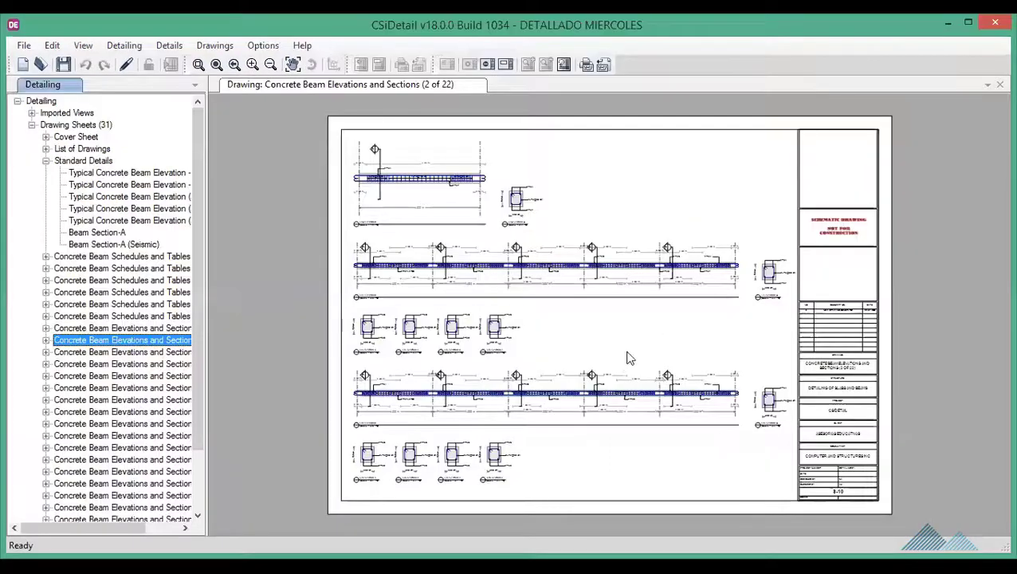
Step: Maximize CSiDetail, zoom in six steps and pan to inspect the beam reinforcement and section views
left_click(969, 26)
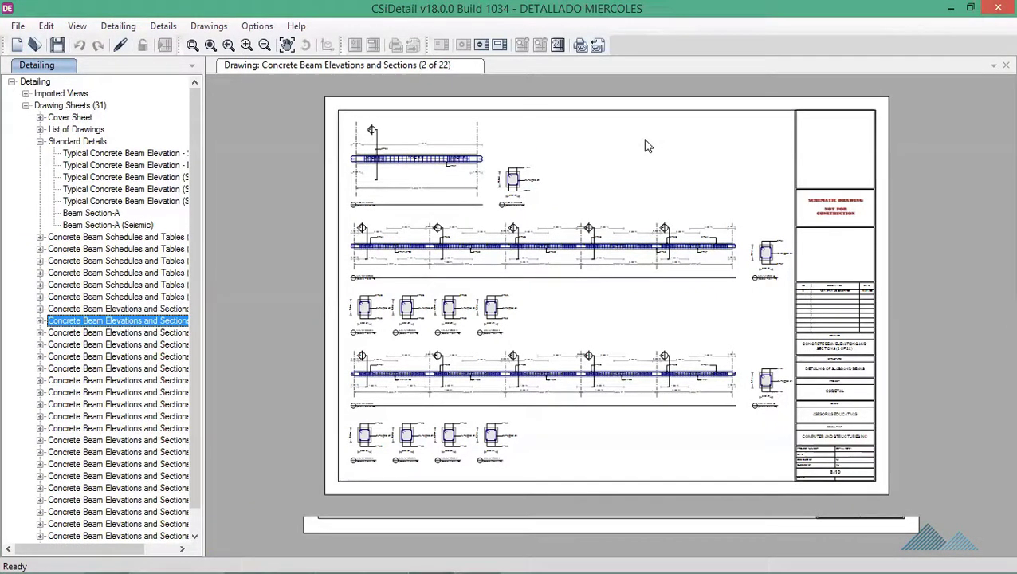
left_click(246, 47)
left_click(247, 46)
left_click(247, 46)
left_click(247, 47)
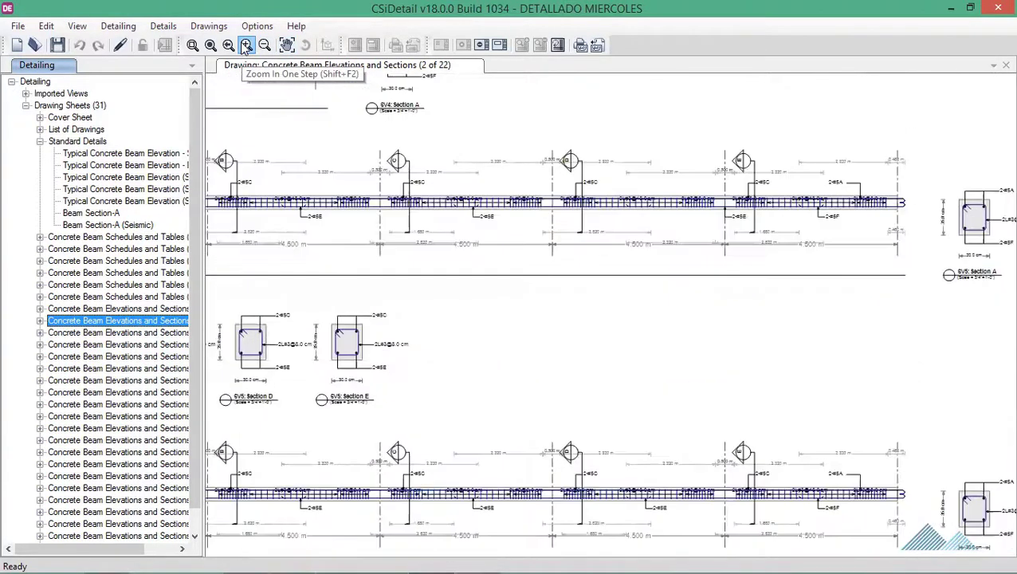
left_click(247, 46)
left_click(247, 46)
left_click(247, 46)
left_click(247, 46)
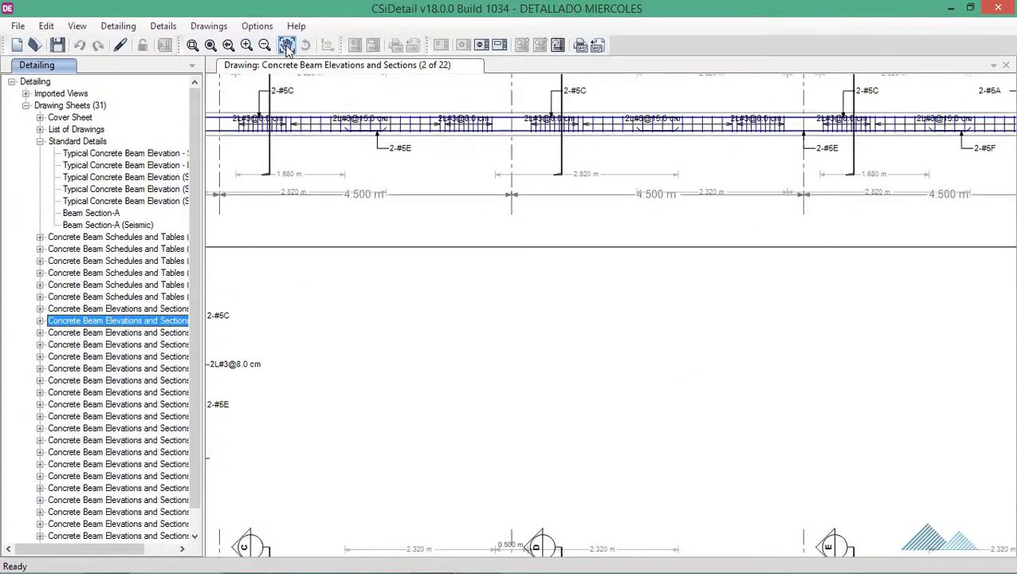
left_click(287, 46)
left_click_drag(386, 174, 386, 273)
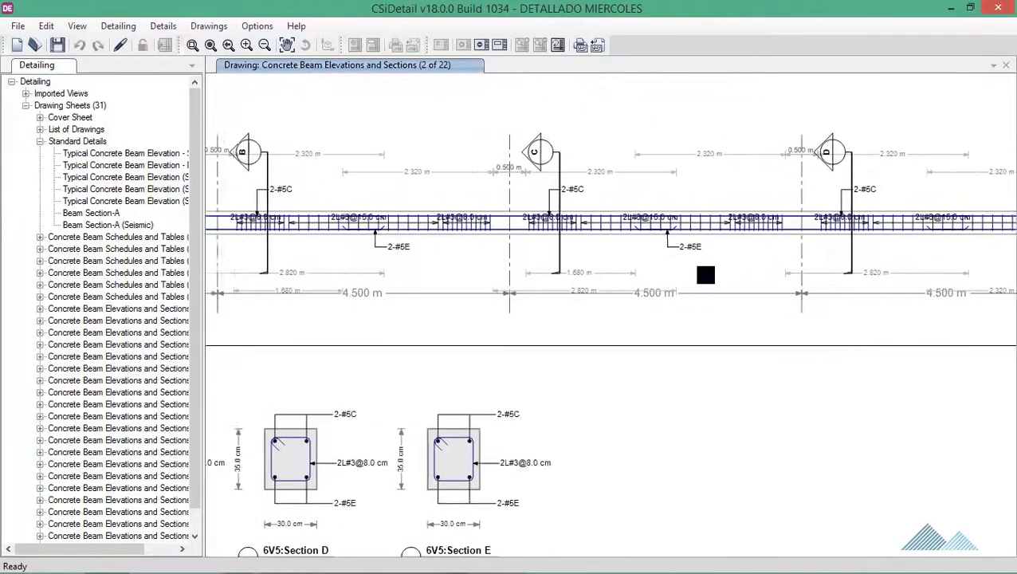
left_click_drag(705, 275, 722, 273)
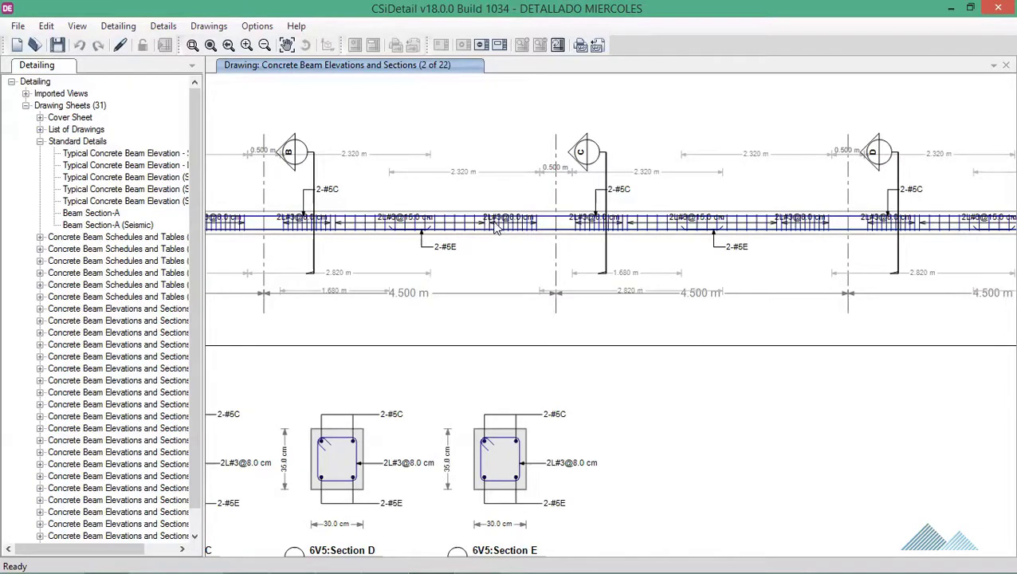
left_click_drag(547, 299, 555, 186)
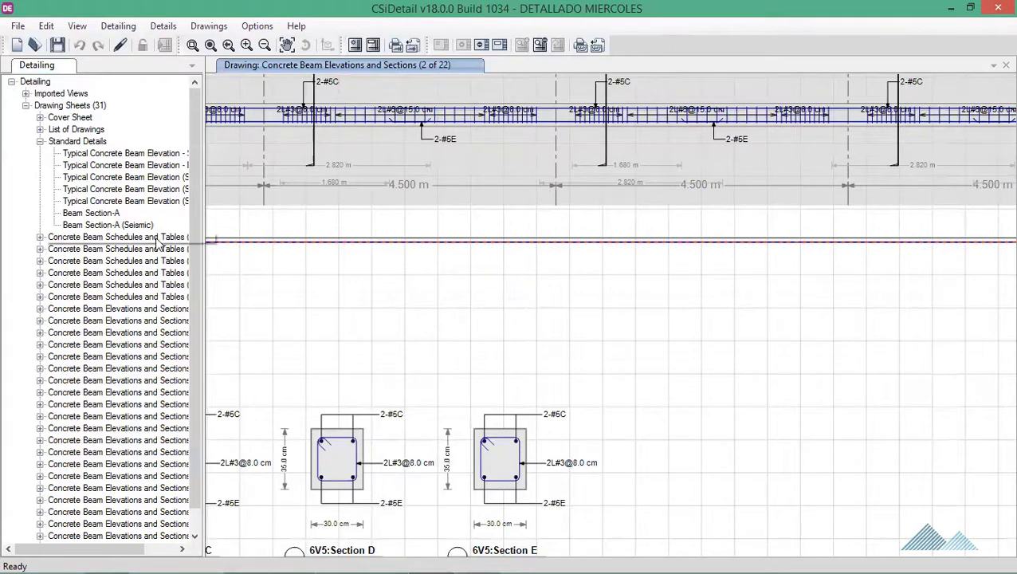
Step: Collapse Standard Details, bring up sheet 15 of 22, then minimize CSiDetail to return to ETABS
left_click(40, 141)
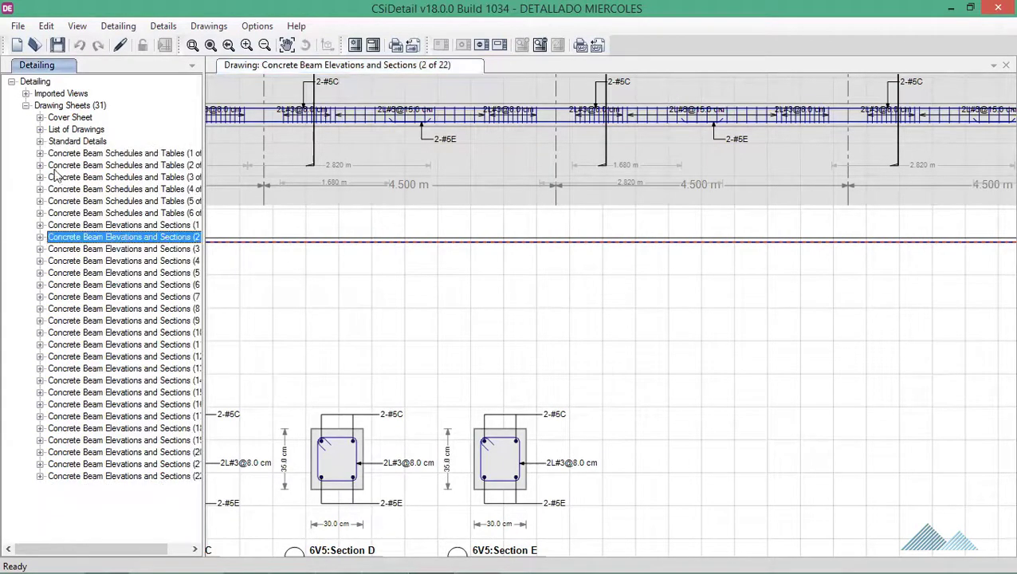
left_click(125, 394)
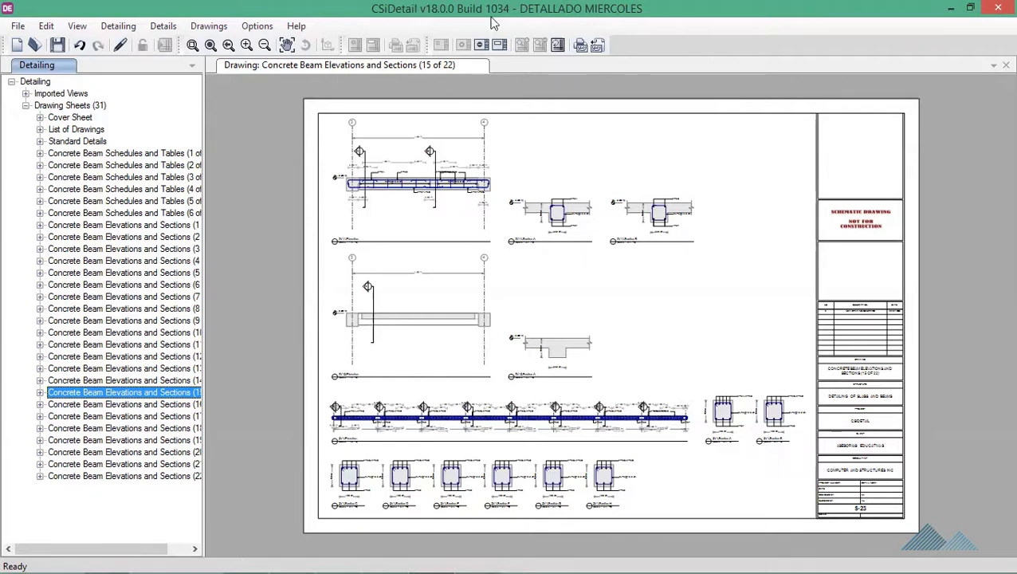
left_click(952, 12)
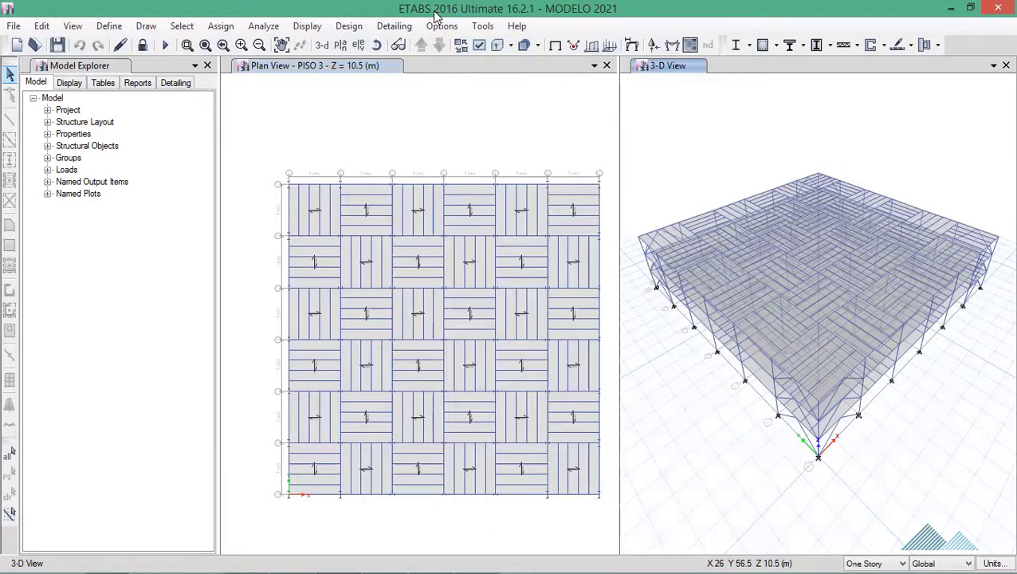
left_click(207, 67)
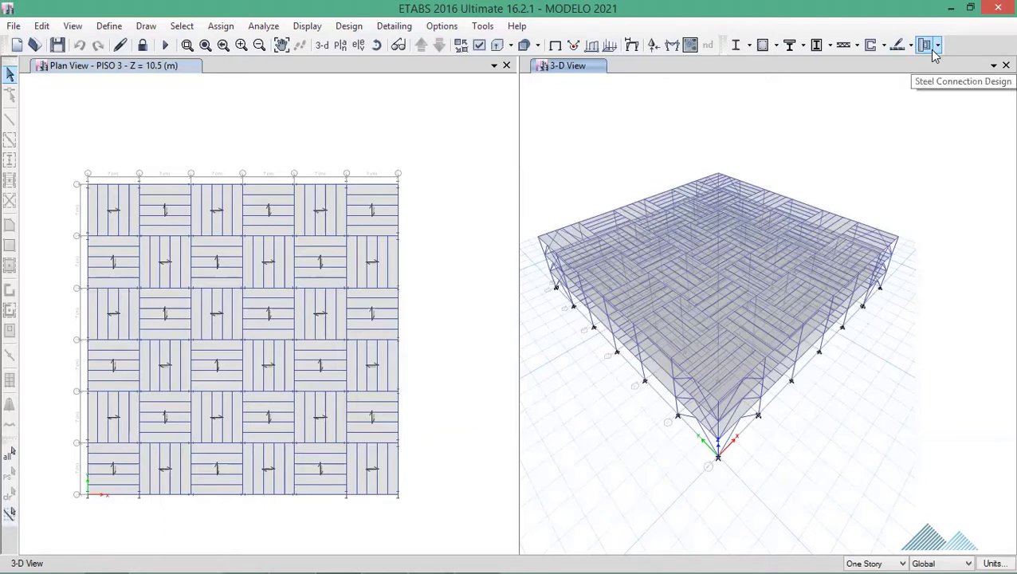
Step: Run Start Design/Check from the Steel Connection Design dropdown to get AISC 360-10 connection ratios
left_click(935, 50)
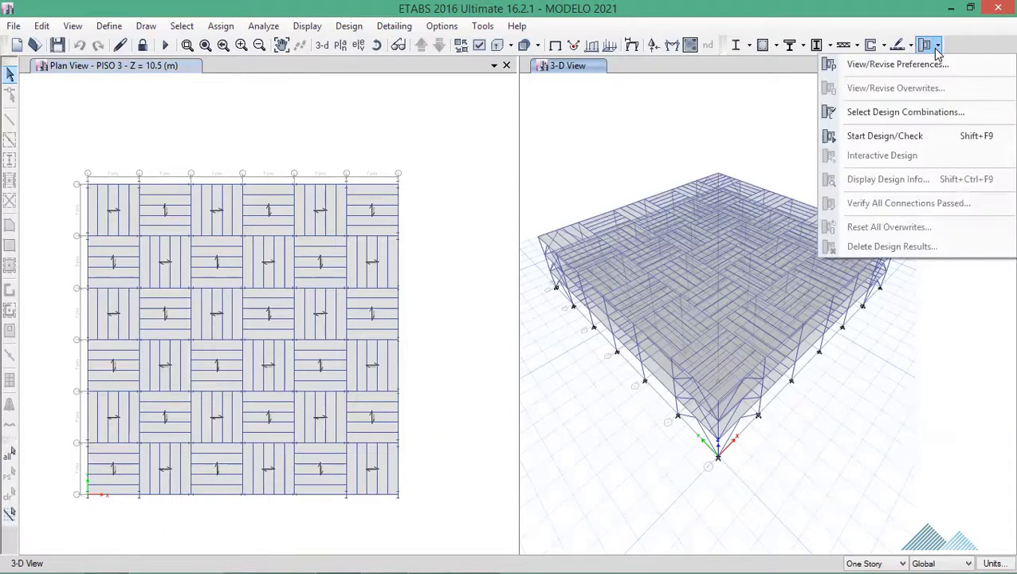
left_click(886, 138)
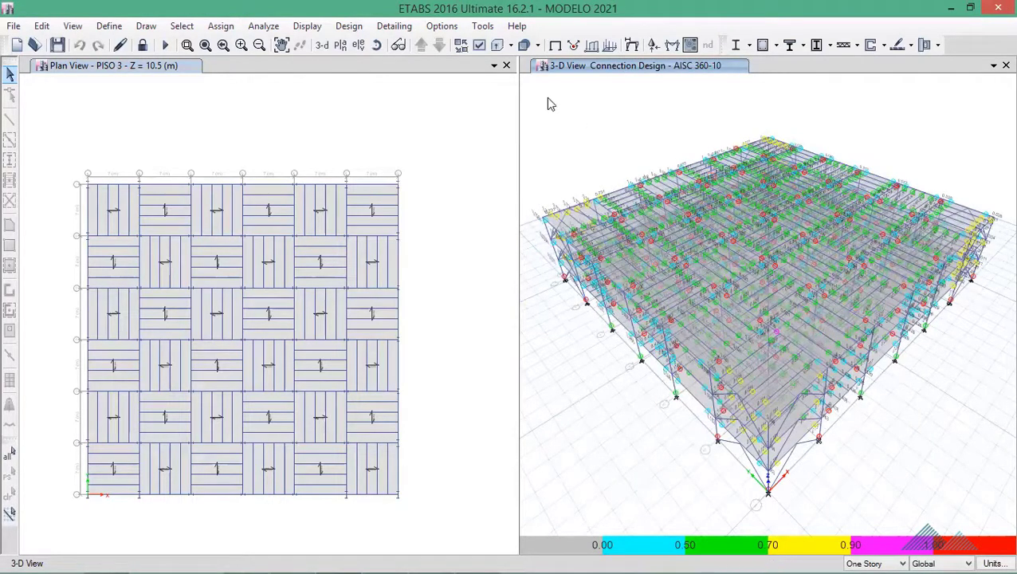
Step: Display the PISO 3 plan and zoom-window onto the corner around grids A–E and 7–5
left_click(507, 66)
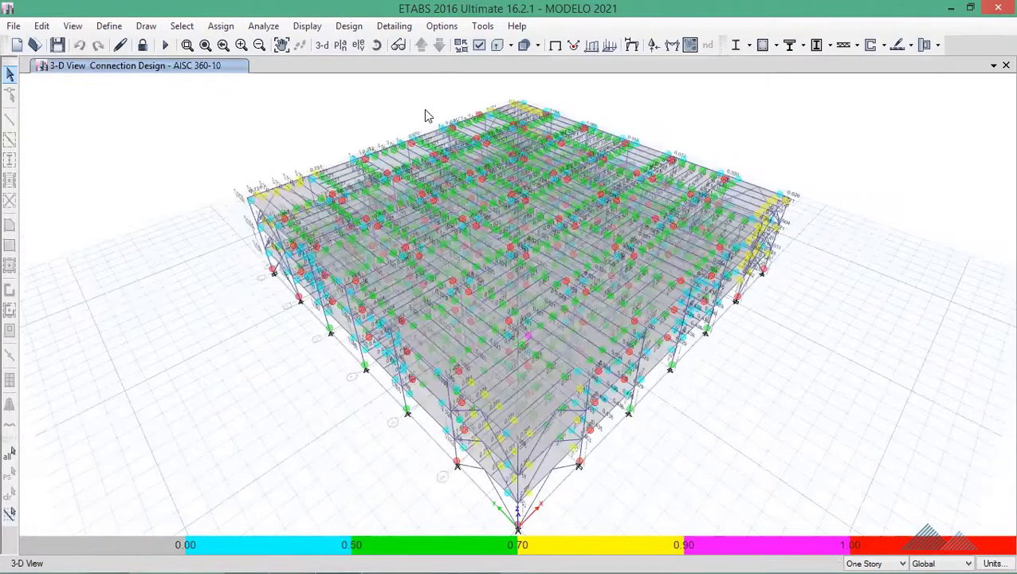
left_click(340, 45)
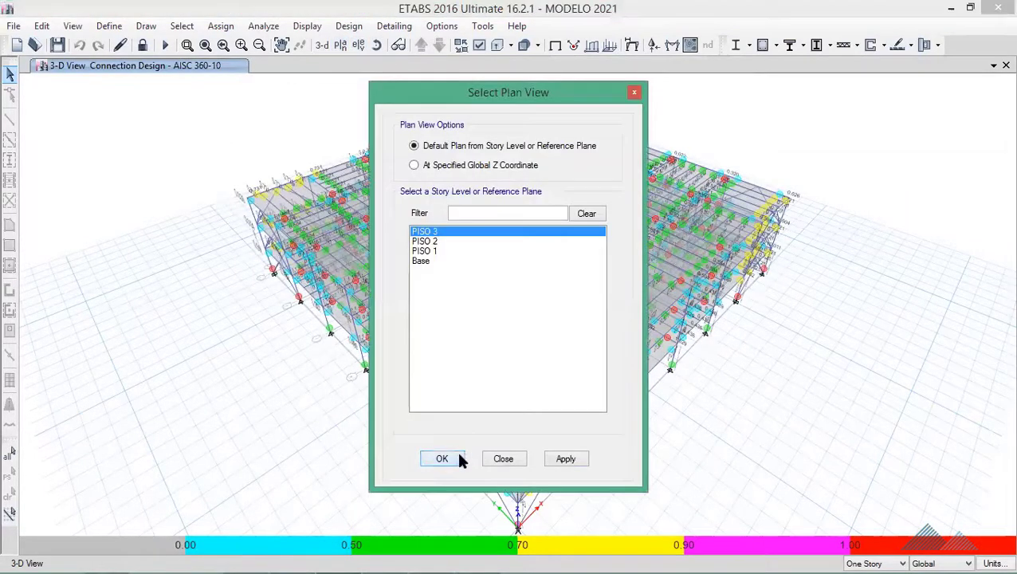
left_click(459, 457)
left_click(205, 45)
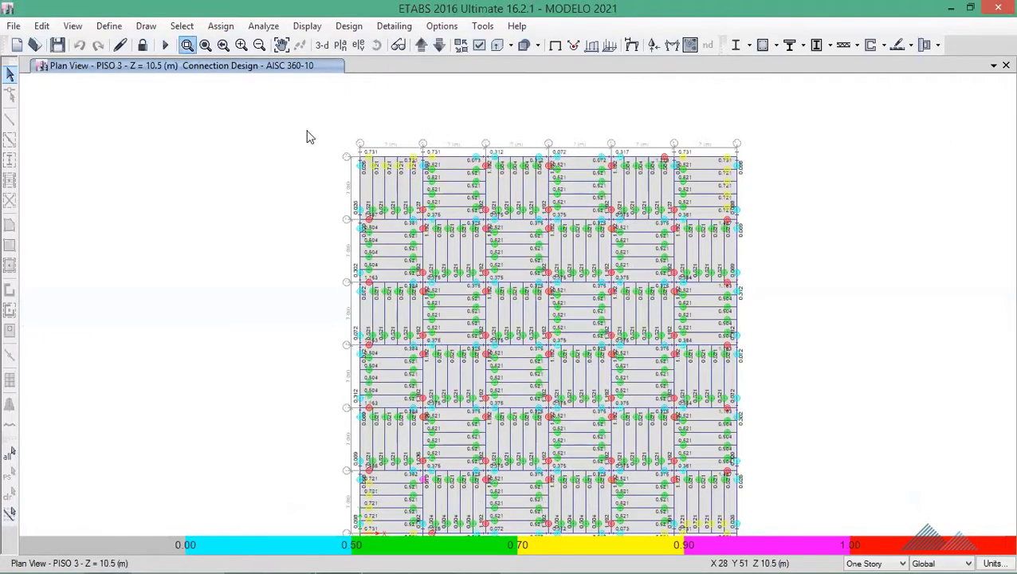
mouse_move(348, 138)
left_mouse_down()
mouse_move(490, 271)
mouse_move(517, 323)
left_mouse_up()
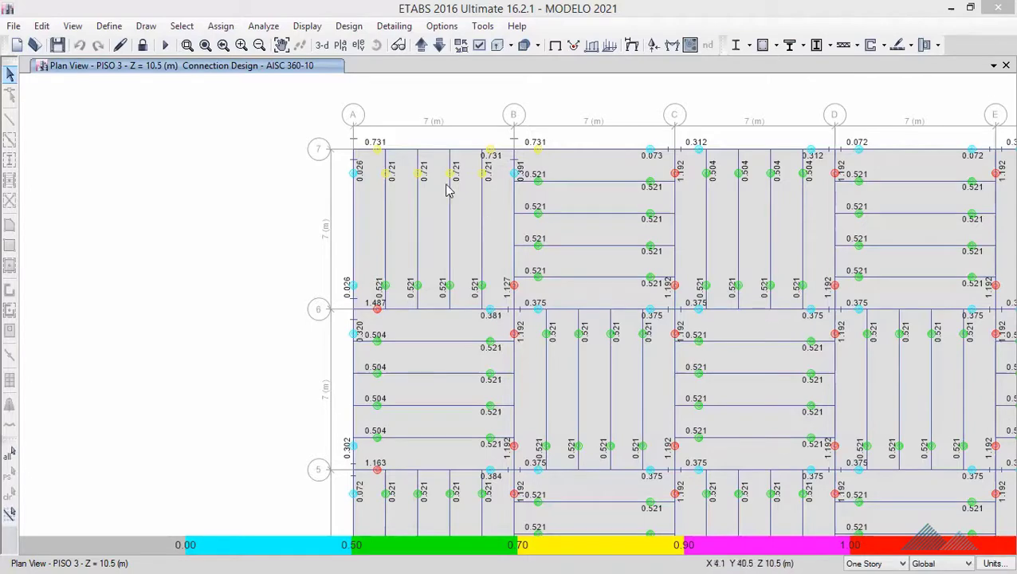
Step: Open connection B6-CJ's design results and rotate its 3D model to view it from above
right_click(358, 177)
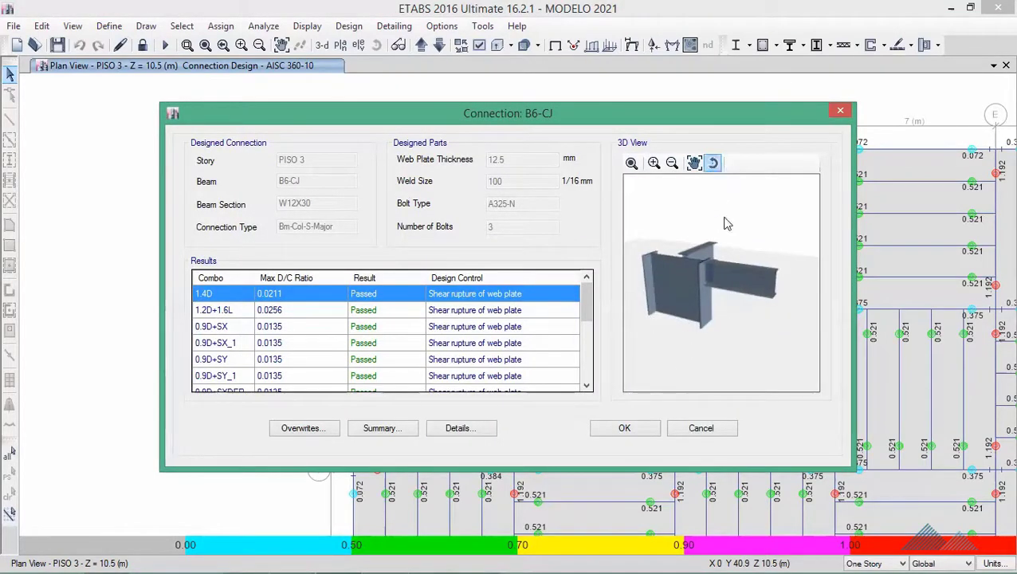
mouse_move(726, 224)
left_mouse_down()
mouse_move(723, 328)
mouse_move(732, 352)
left_mouse_up()
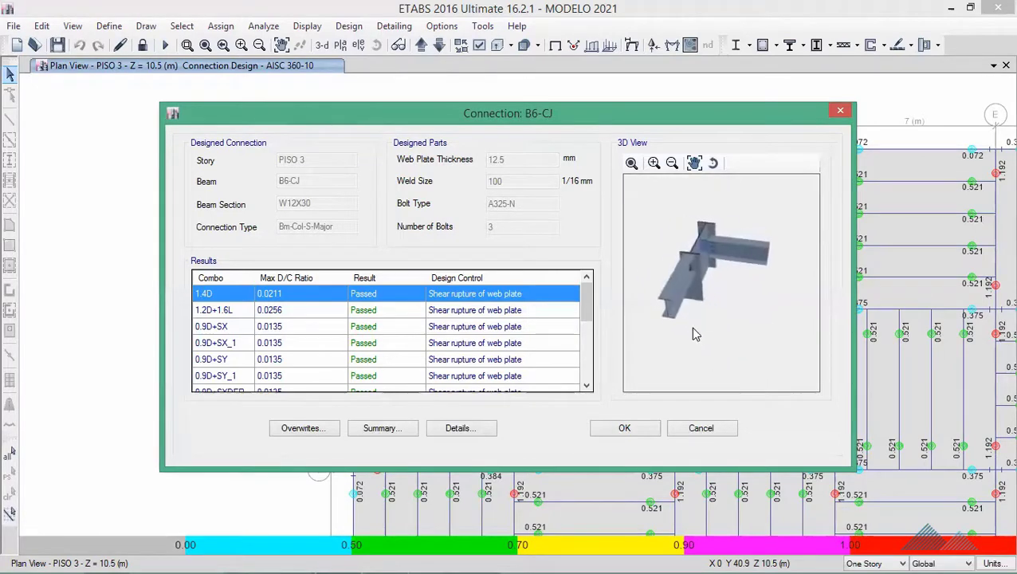
left_click_drag(733, 355, 693, 335)
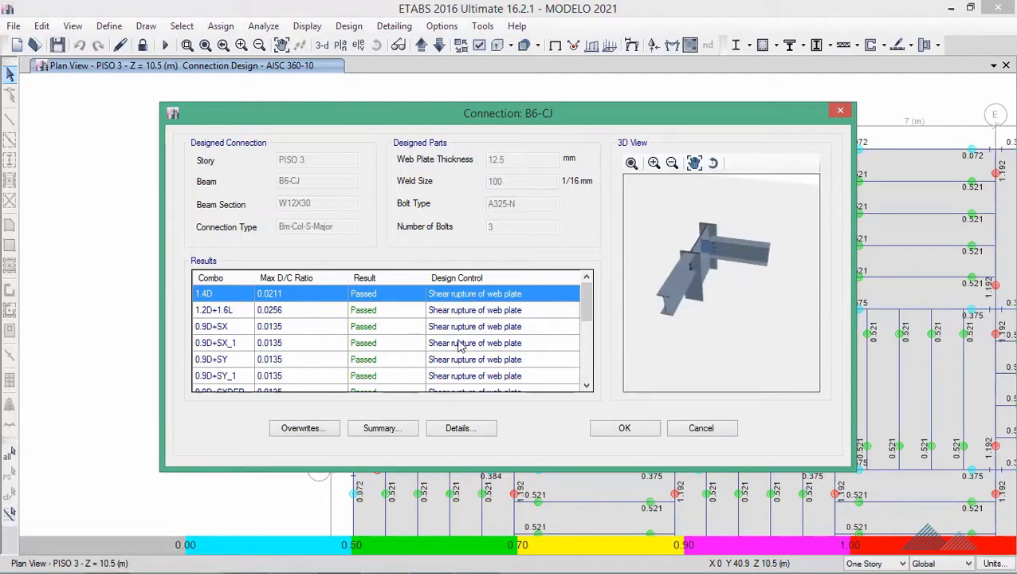
Step: Open the 4-page B6-CJ single plate connection report, scroll through it, regenerate it, then close it
left_click(453, 431)
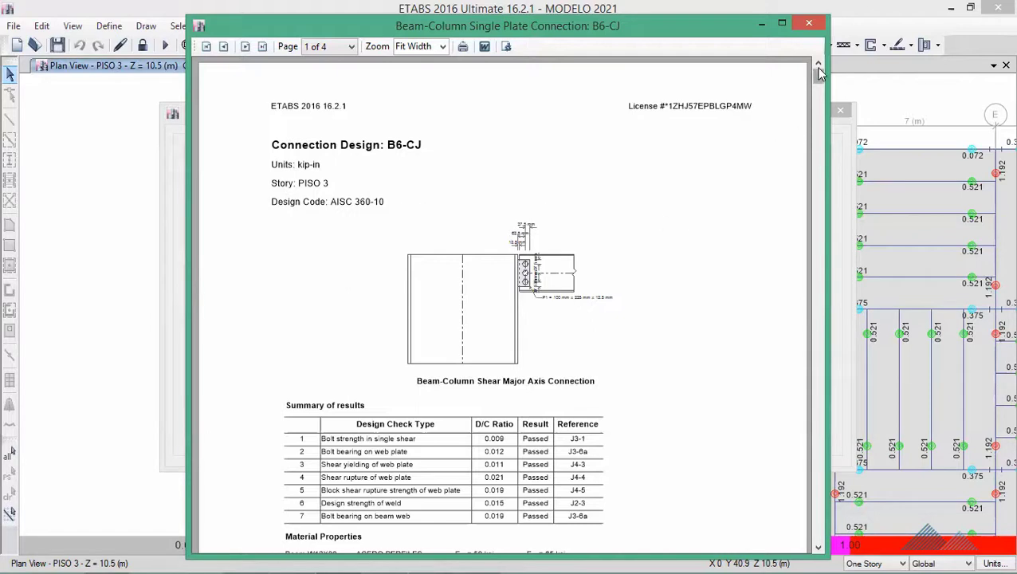
left_click_drag(819, 84, 818, 104)
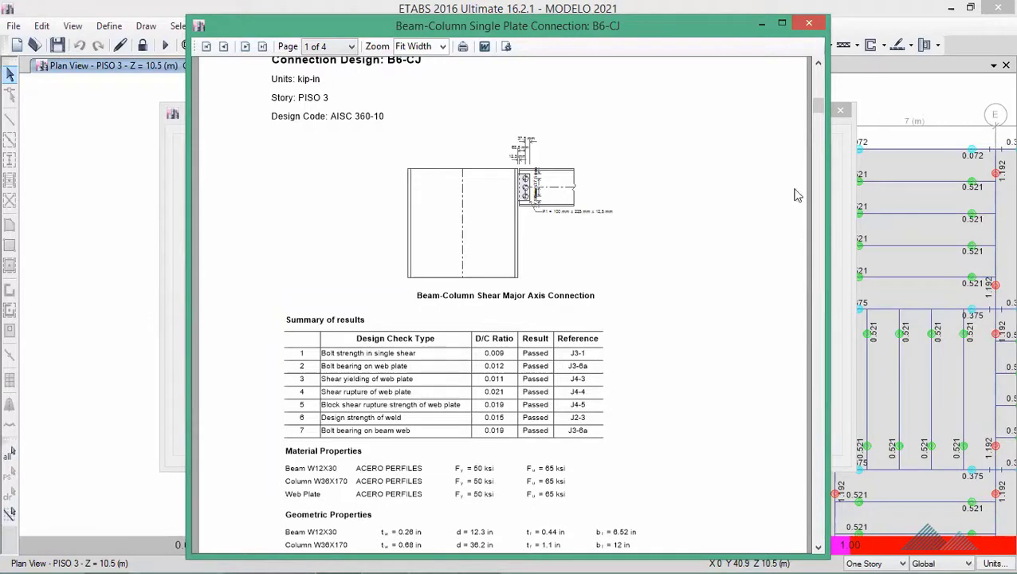
left_click_drag(818, 112, 795, 548)
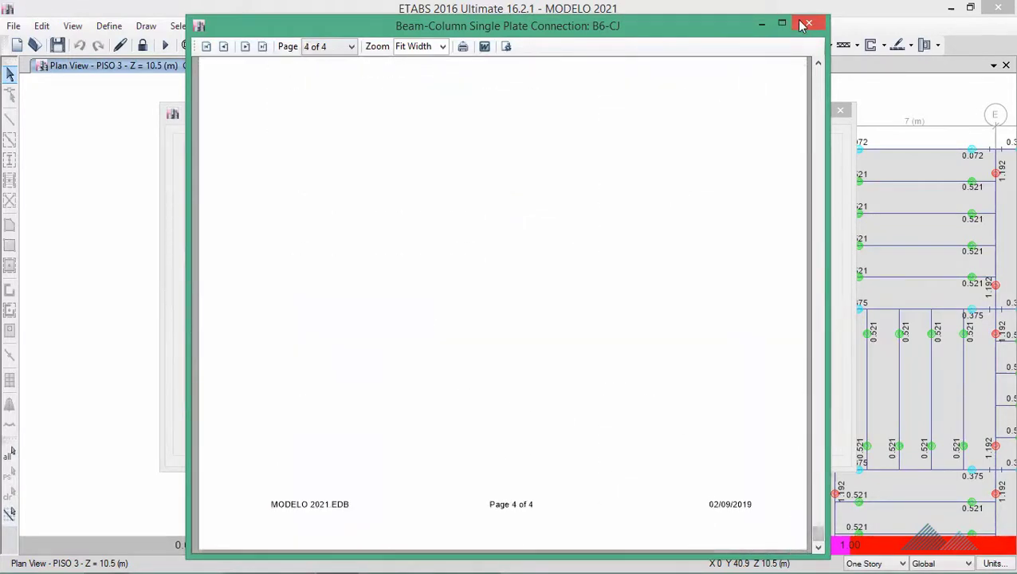
left_click(506, 48)
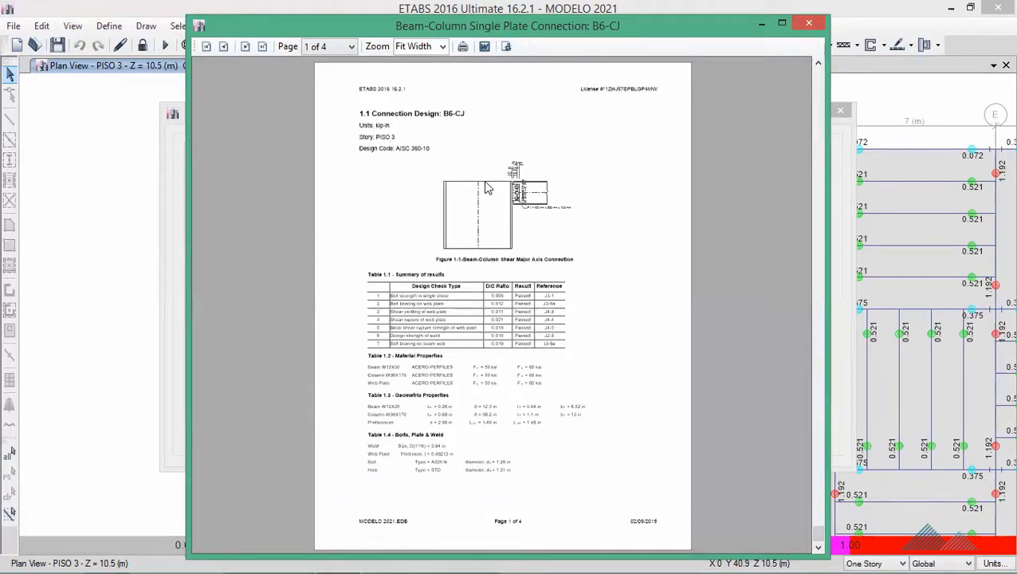
left_click(809, 24)
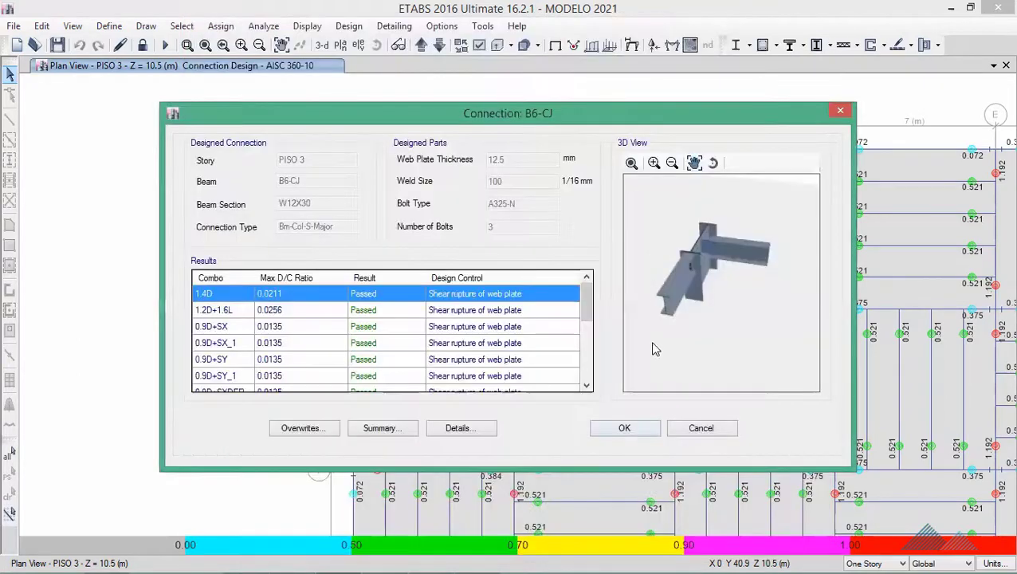
Step: Close B6-CJ, open B12-CI's failing results, orbit its 3D model, and open its Overwrites
left_click(684, 432)
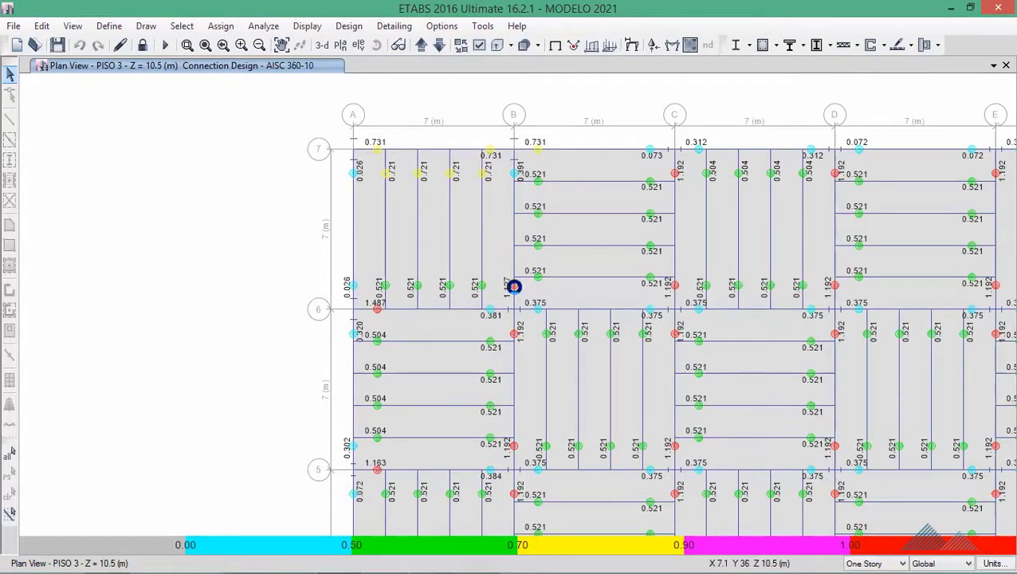
right_click(514, 293)
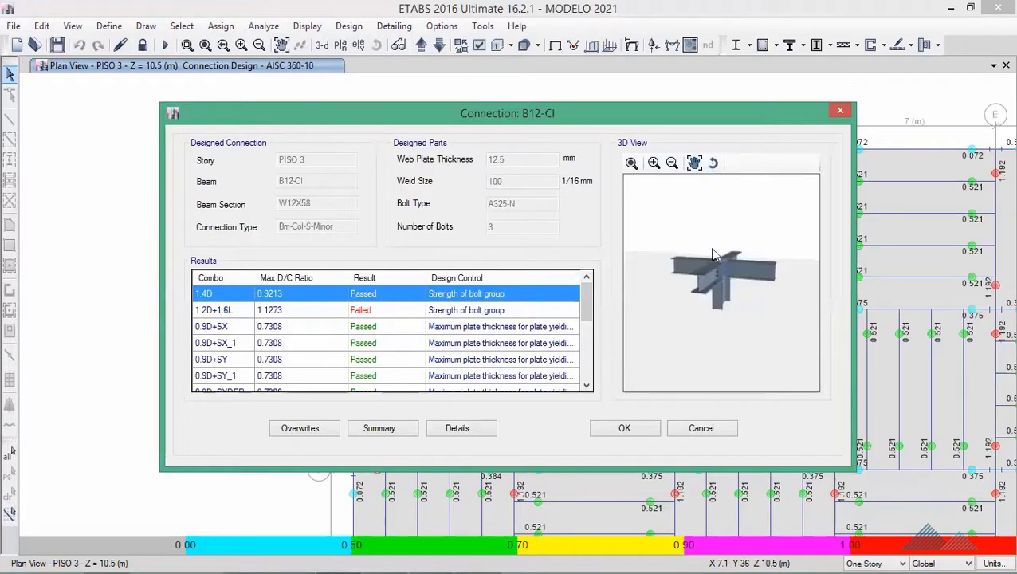
mouse_move(710, 248)
left_mouse_down()
mouse_move(694, 291)
mouse_move(671, 296)
mouse_move(750, 287)
left_mouse_up()
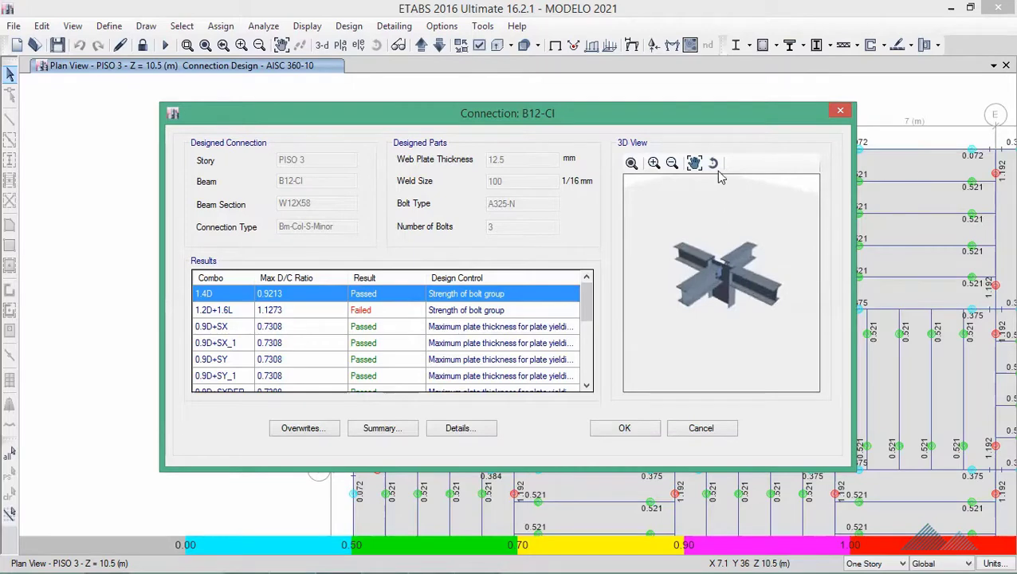
mouse_move(718, 255)
left_mouse_down()
mouse_move(723, 287)
mouse_move(713, 280)
mouse_move(710, 339)
mouse_move(714, 313)
left_mouse_up()
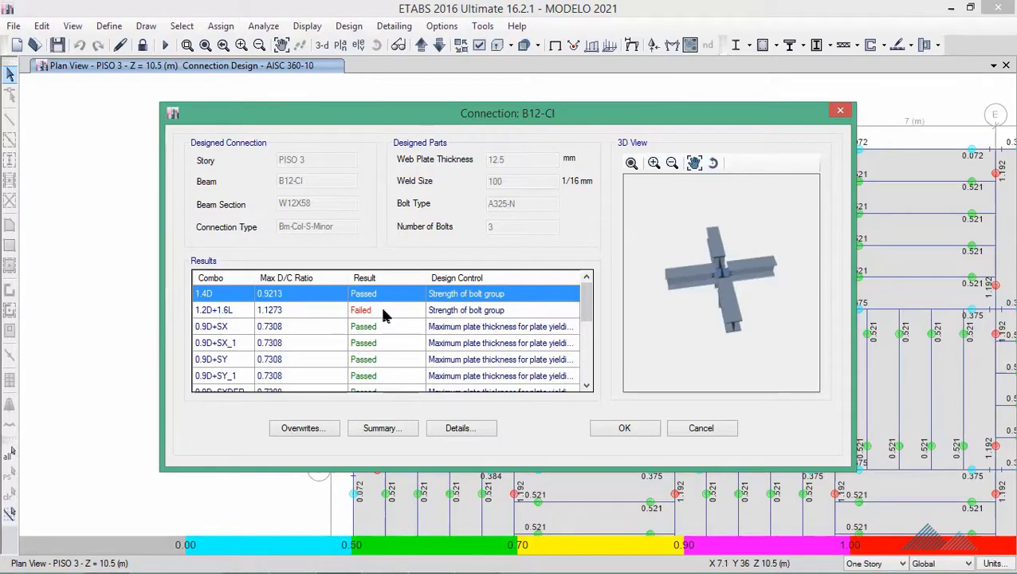
left_click(459, 429)
left_click(336, 428)
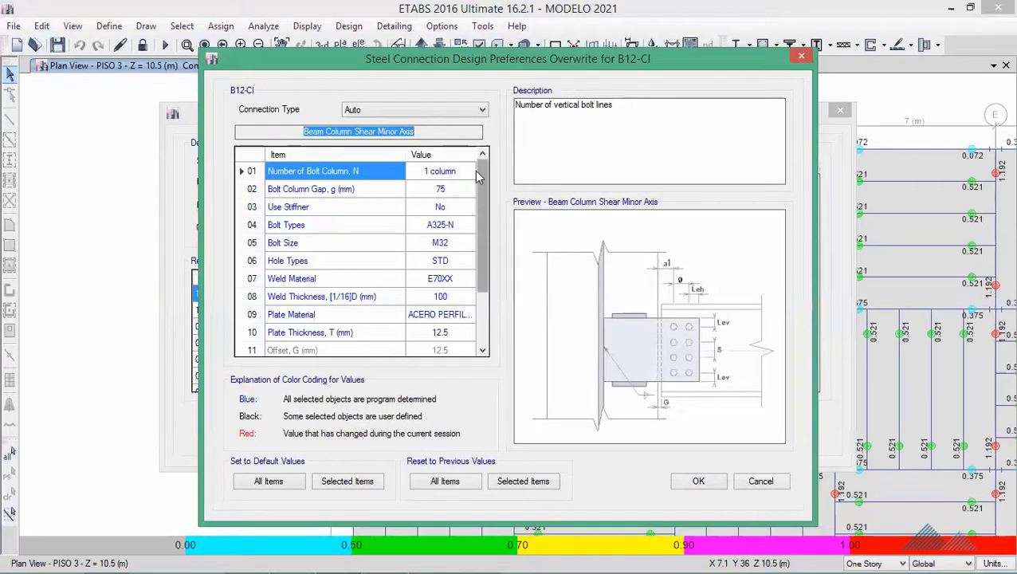
Step: Keep Connection Type on Auto, set Number of Bolt Column to 2 columns, and confirm the 75 mm gap
left_click(411, 112)
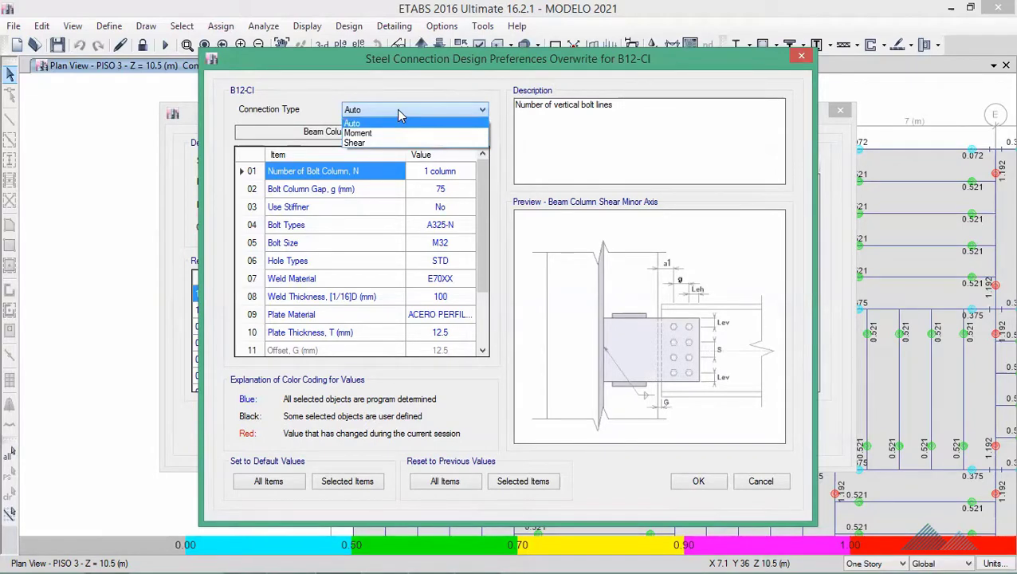
left_click(396, 109)
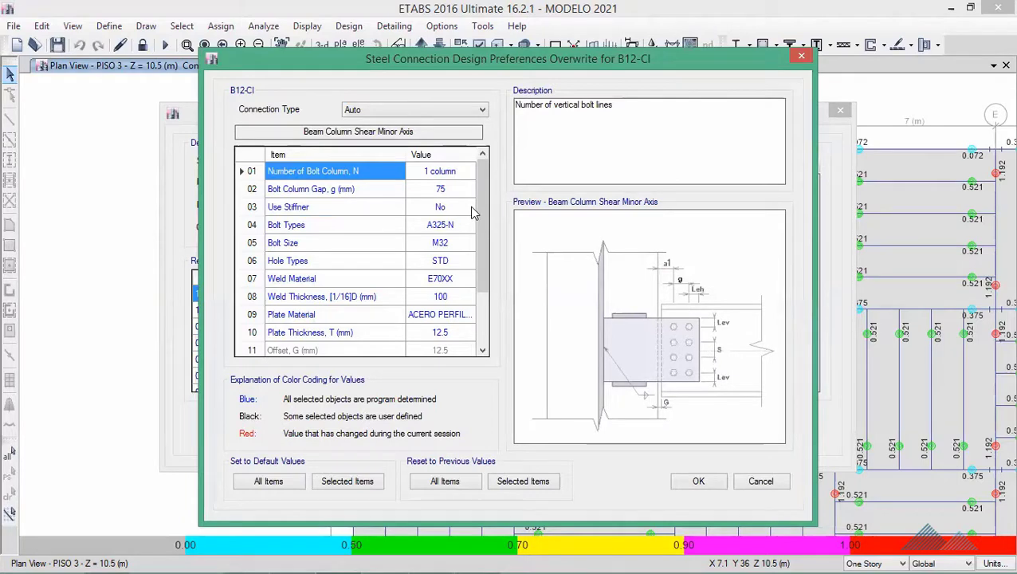
mouse_move(478, 208)
left_mouse_down()
mouse_move(481, 286)
mouse_move(477, 225)
left_mouse_up()
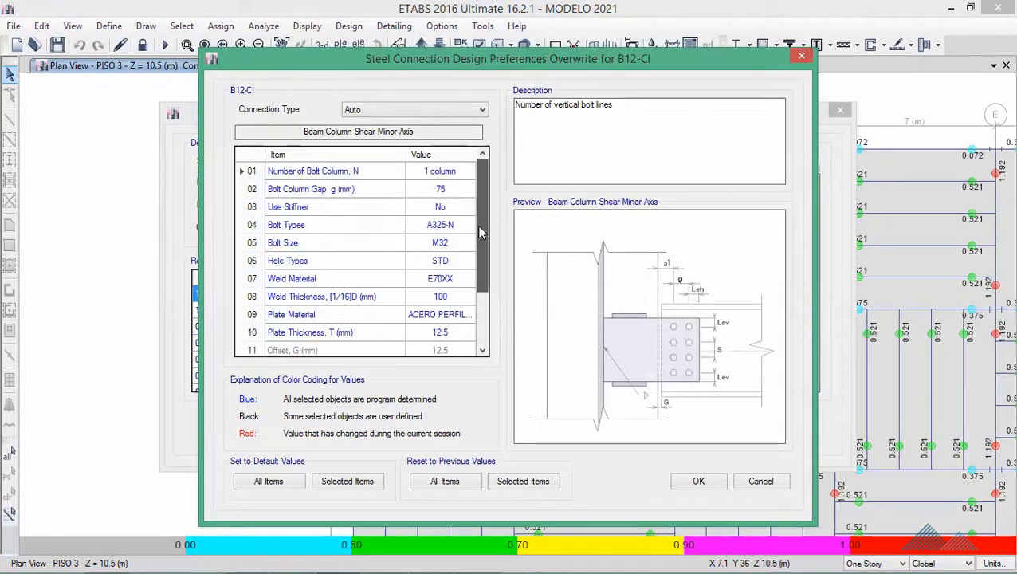
left_click(461, 175)
left_click(469, 171)
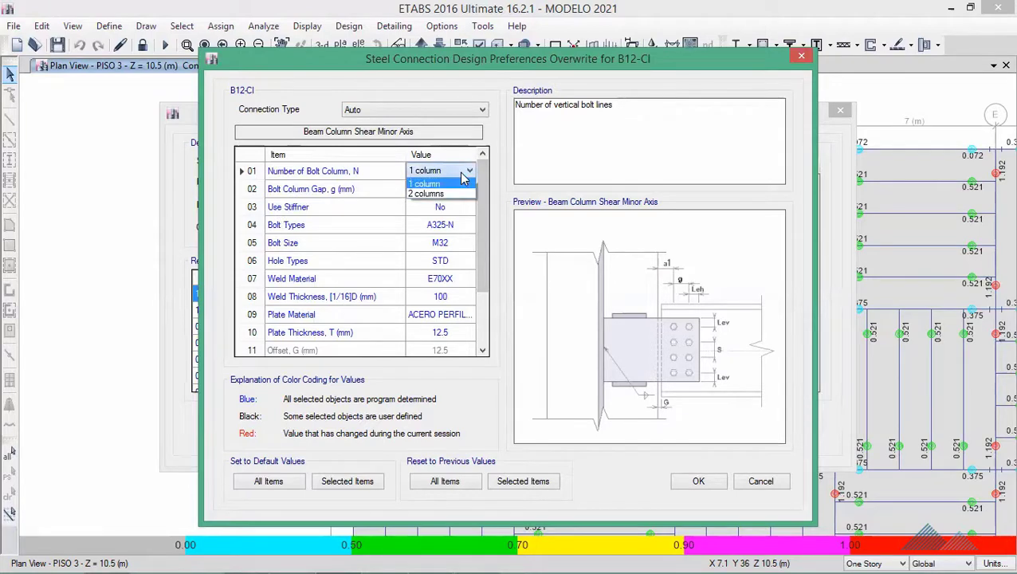
left_click(450, 191)
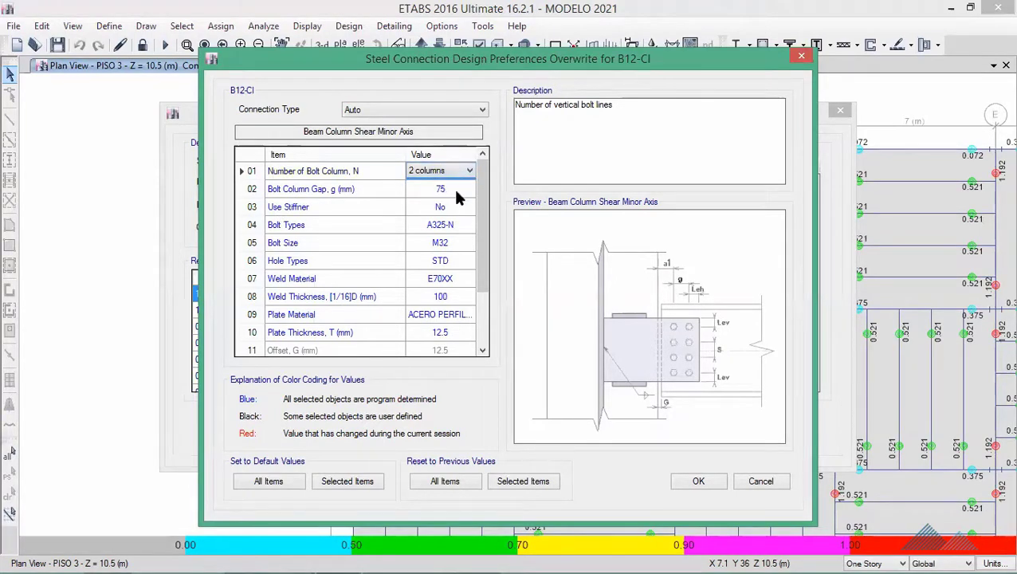
left_click(455, 190)
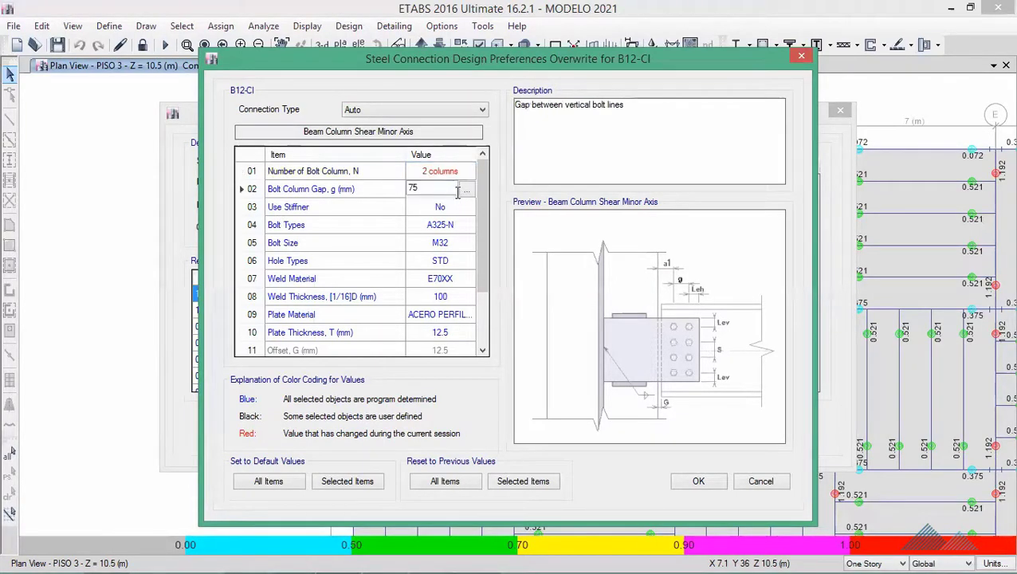
left_click(466, 191)
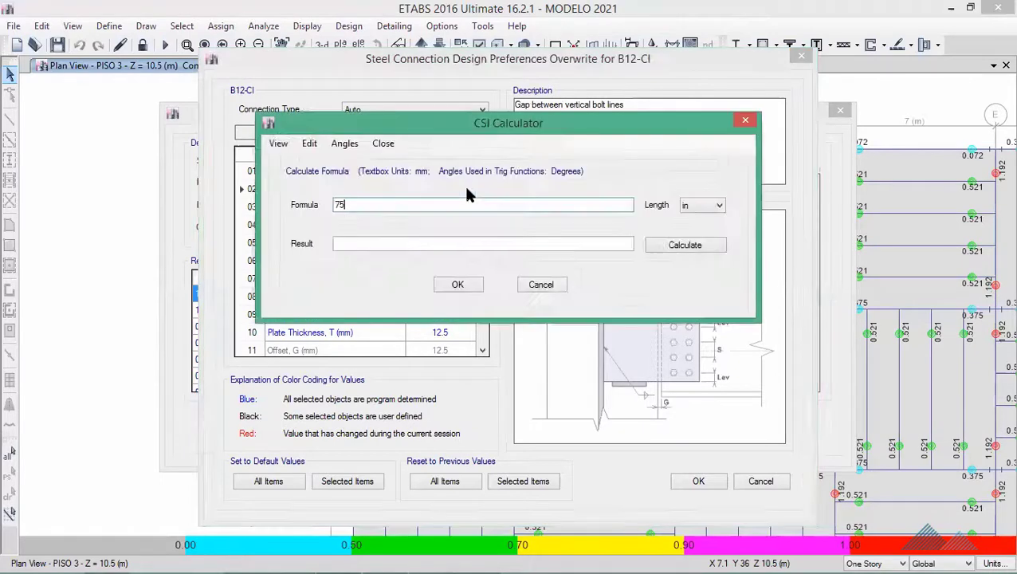
left_click(456, 283)
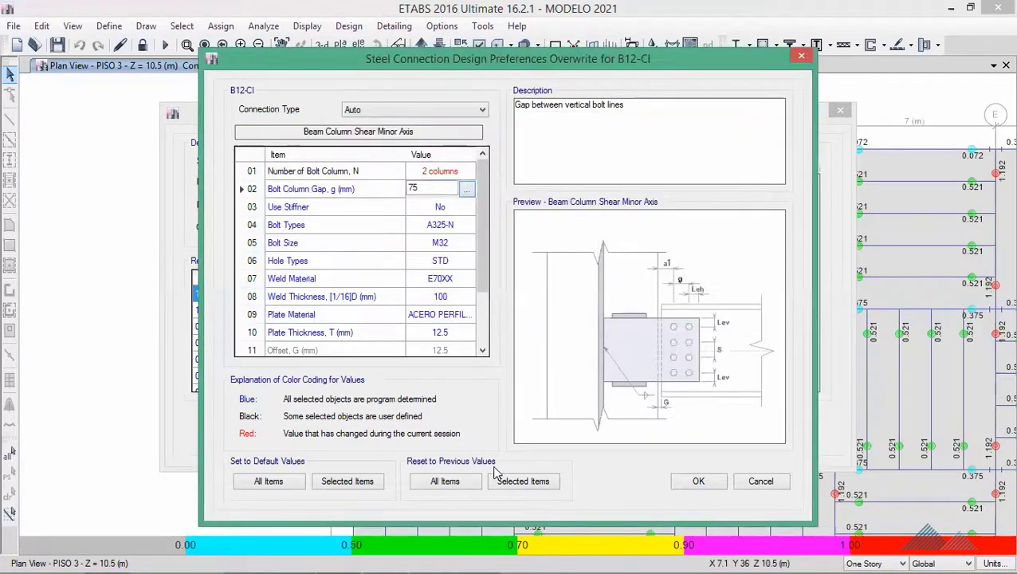
Step: Apply the B12-CI overwrites, dropping 1.2D+1.6L to 0.6107, and close the Connection dialog
key("Return")
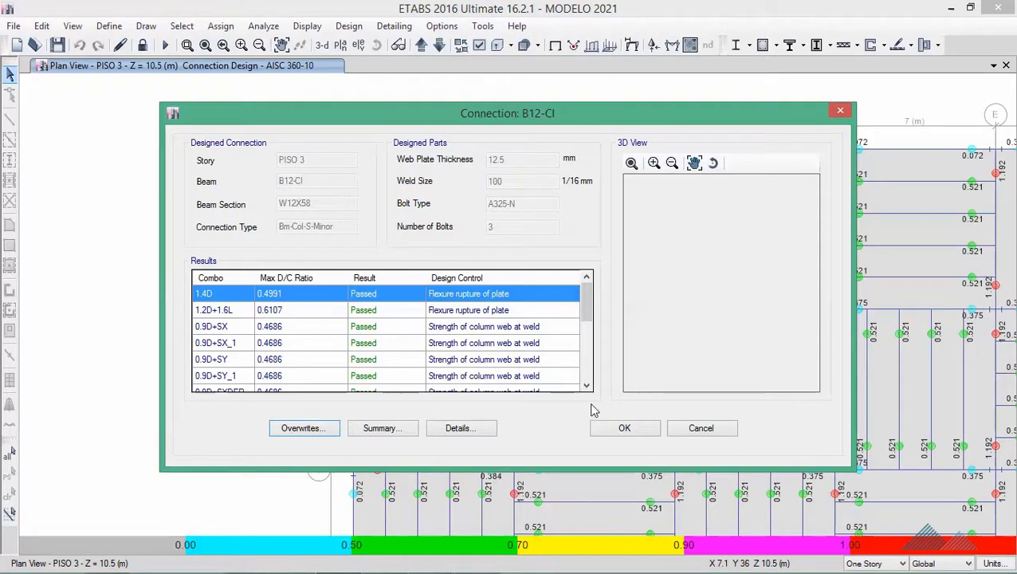
left_click(624, 429)
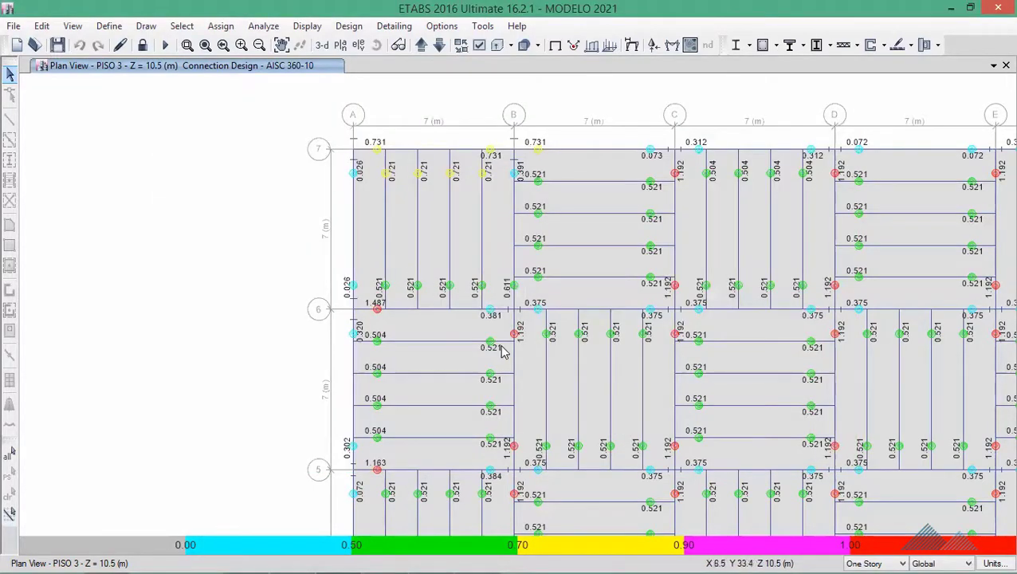